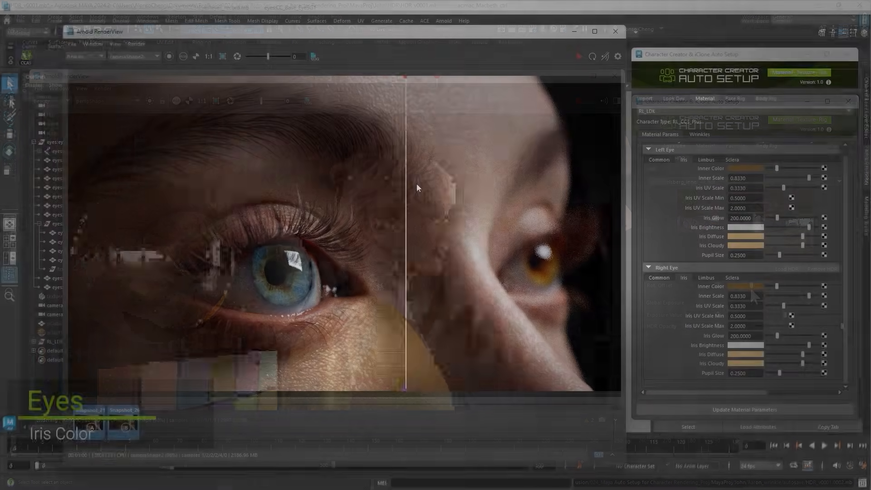
left_click_drag(544, 173, 224, 170)
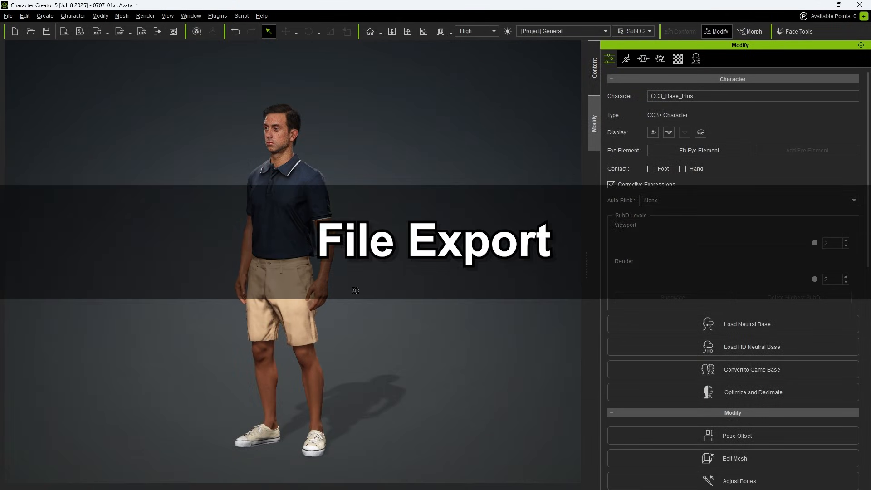
left_click_drag(354, 290, 369, 309, "alt")
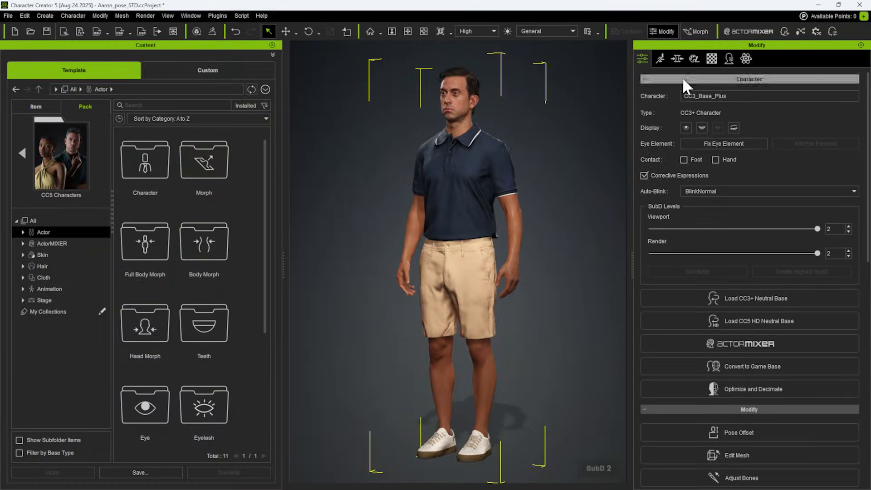
Step: Open the texture channels of the Std_Skin_Head material with its Displacement slot in view
left_click(711, 59)
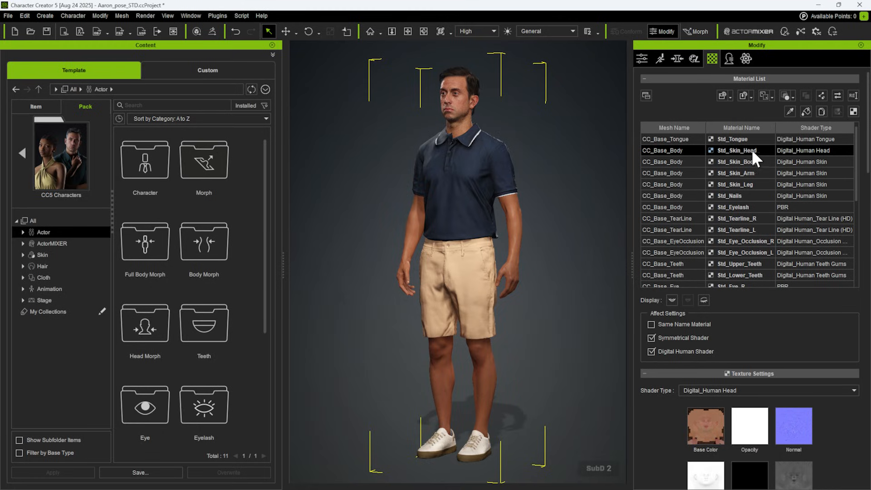
scroll(833, 354, "down", 2)
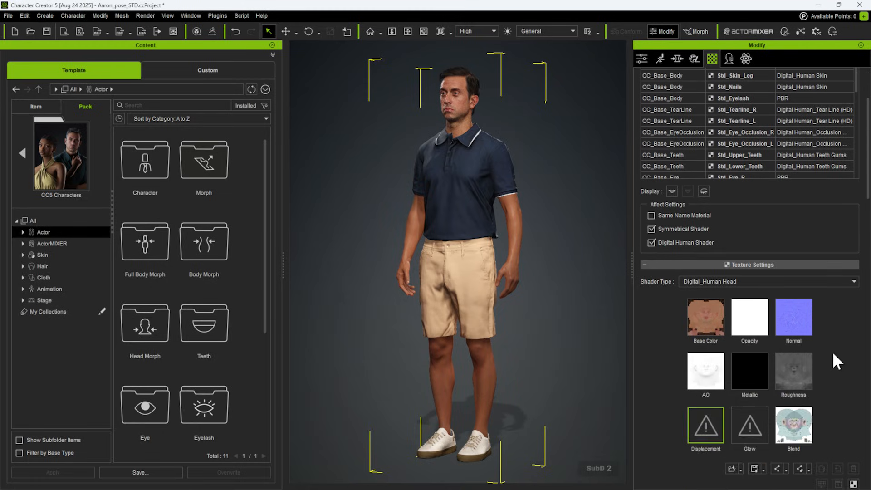
scroll(833, 353, "down", 1)
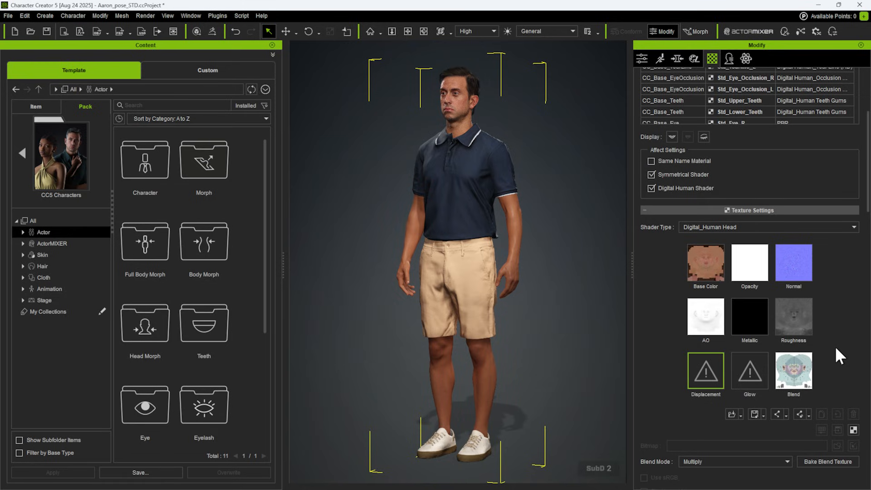
Step: Open the Aaron folder of HD displacement textures under Stage > Texture in the CC5 HD Textures content pack
left_click(23, 165)
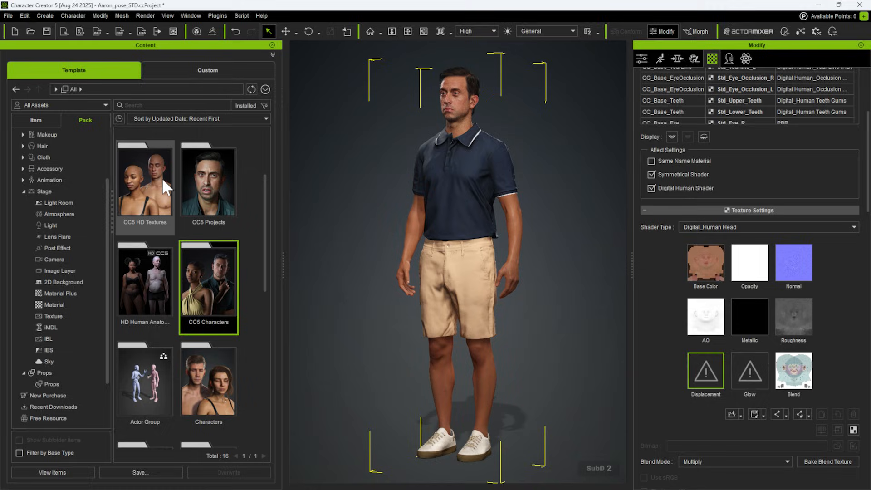
left_click(132, 223)
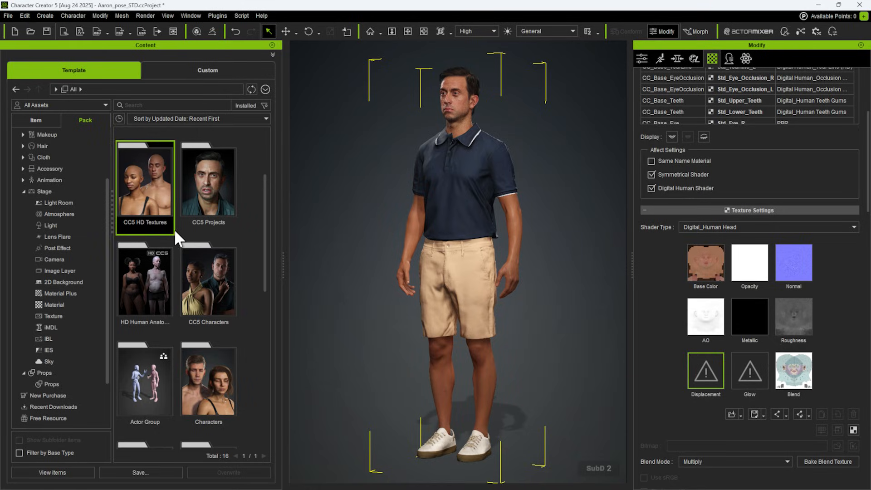
double_click(128, 225)
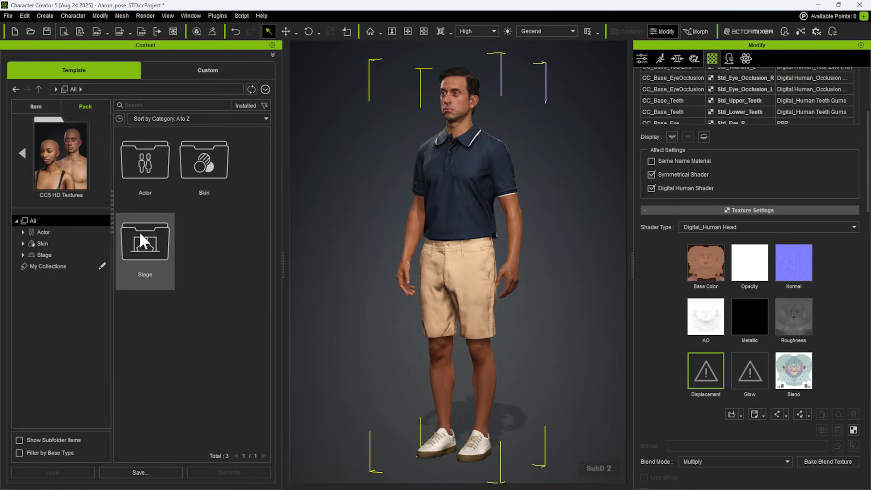
left_click(21, 254)
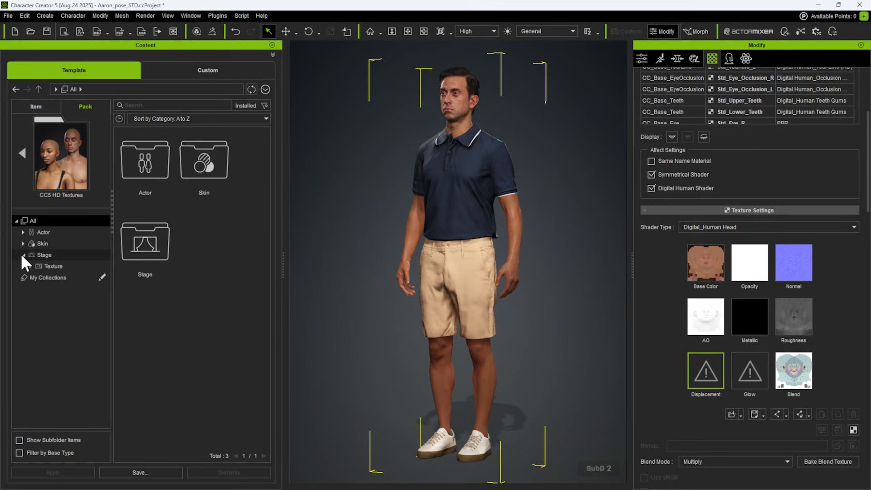
left_click(30, 266)
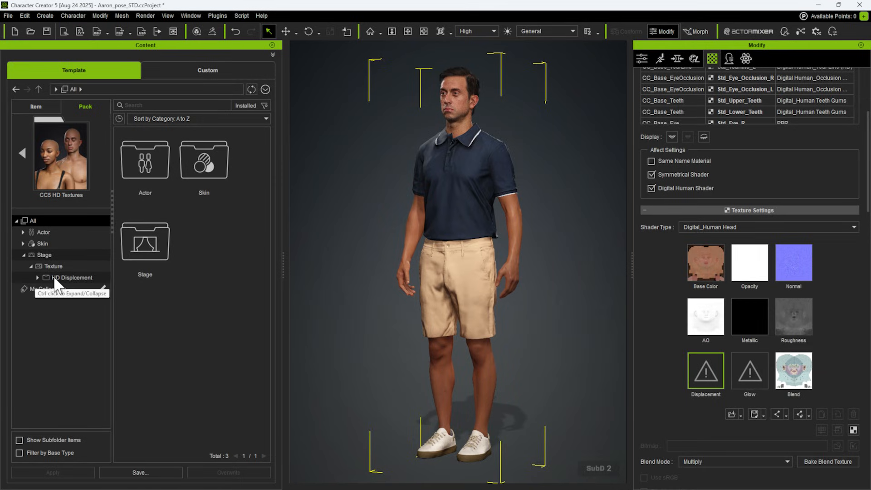
left_click(37, 277)
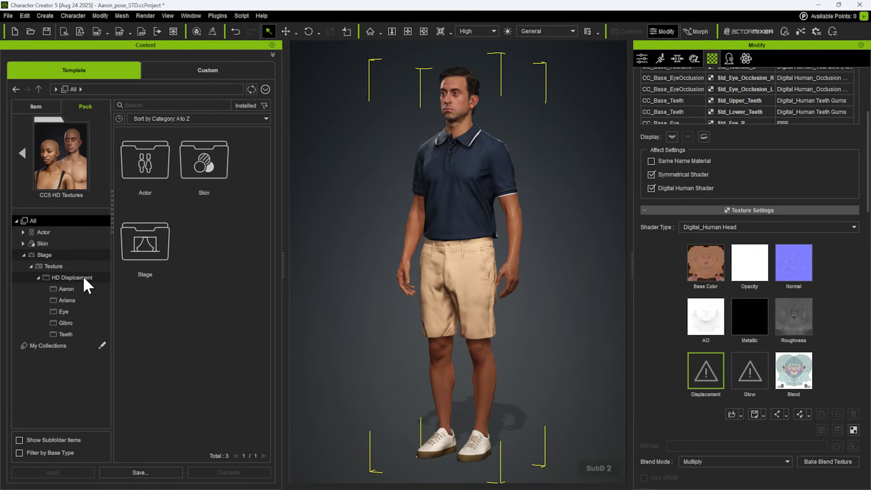
left_click(67, 286)
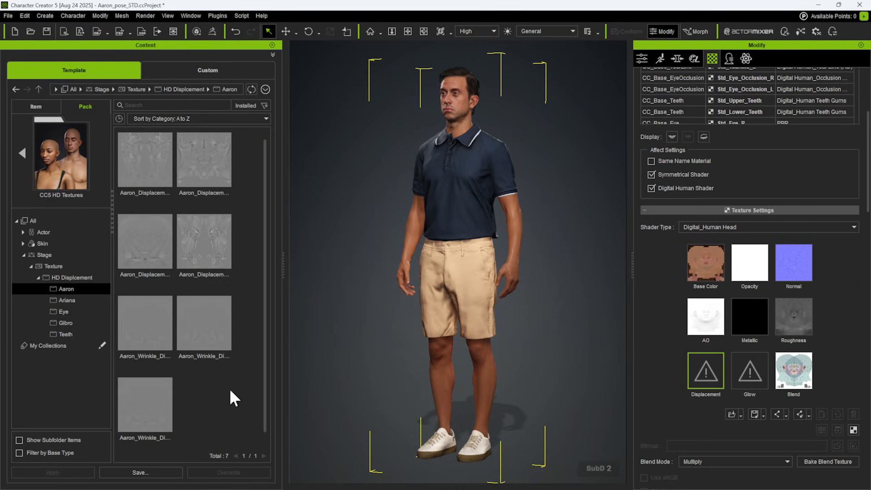
Step: Assign the matching Aaron displacement textures to the Displacement channels of the head, body, arm and leg skin materials
left_click_drag(152, 247, 710, 422)
left_click_drag(202, 150, 704, 422)
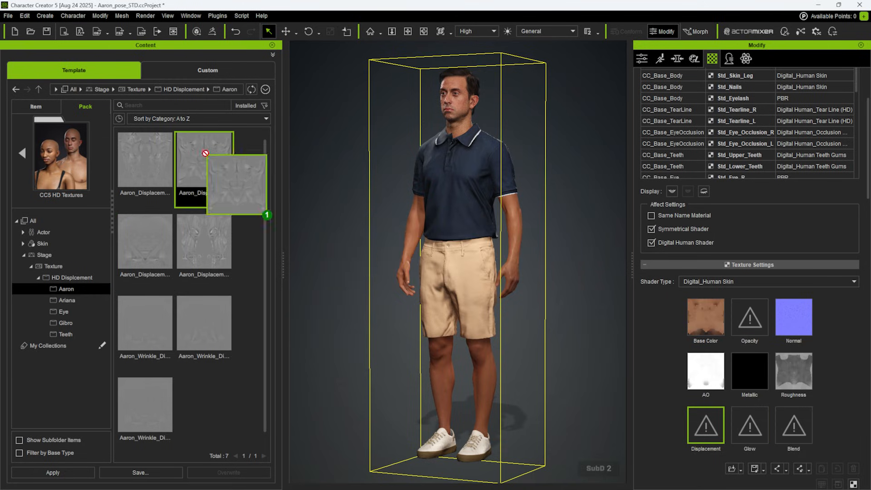
left_click(398, 265)
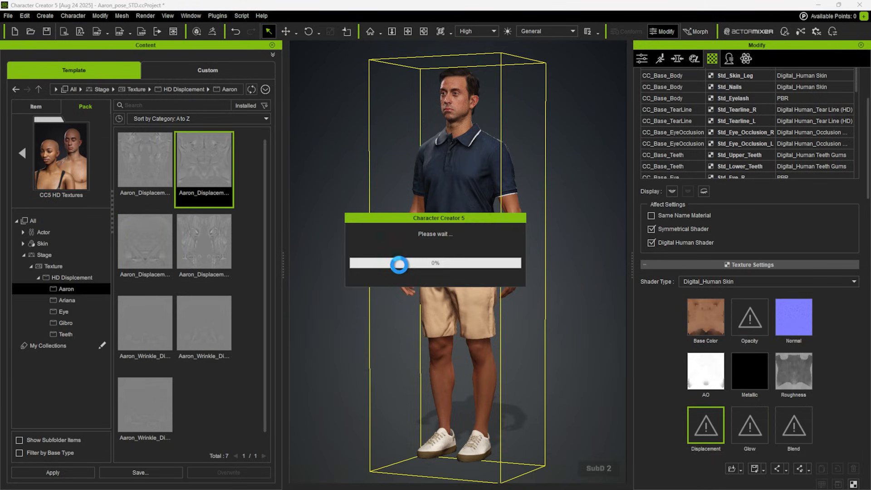
scroll(746, 122, "up", 2)
left_click(744, 119)
scroll(672, 311, "down", 2)
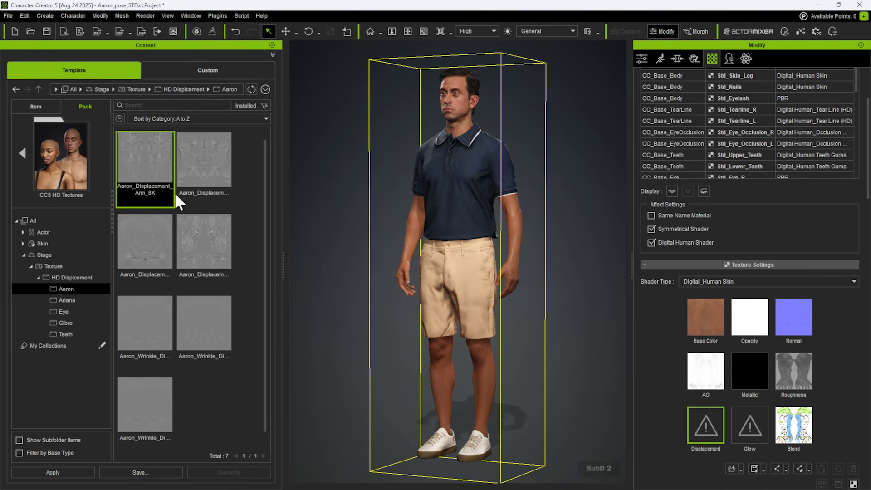
left_click_drag(170, 188, 706, 425)
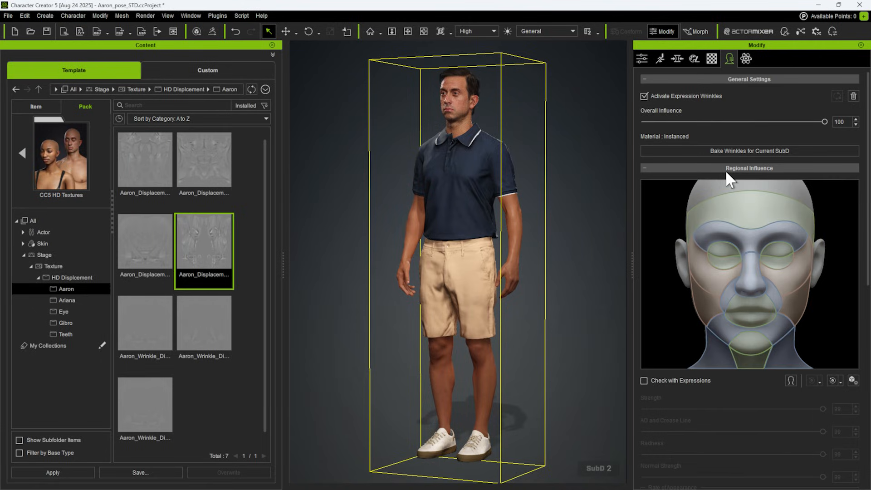
Step: Load the three Aaron wrinkle displacement textures into the head material's Wrinkle Displacement 1, 2 and 3 resource maps
scroll(725, 170, "down", 10)
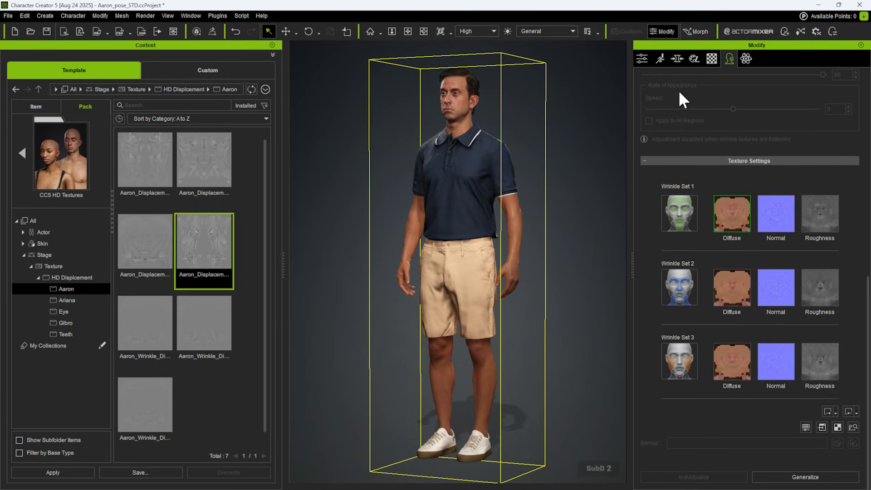
left_click(711, 62)
left_click_drag(145, 323, 706, 353)
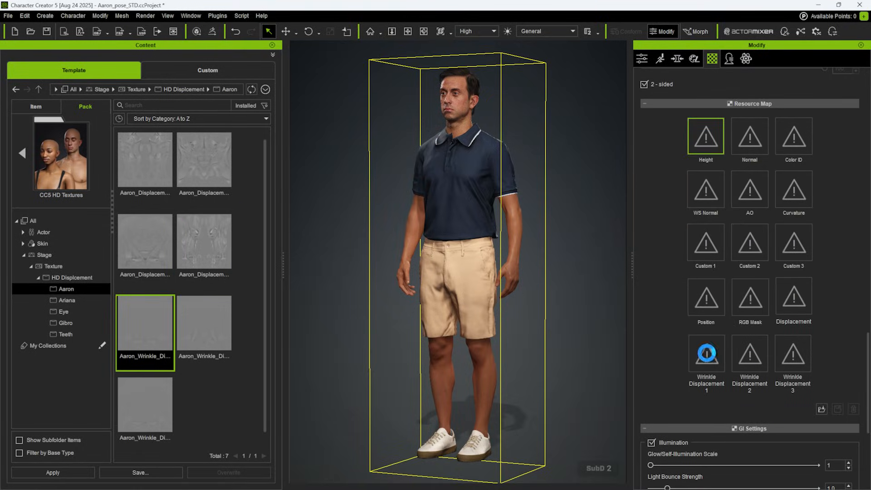
left_click(204, 325)
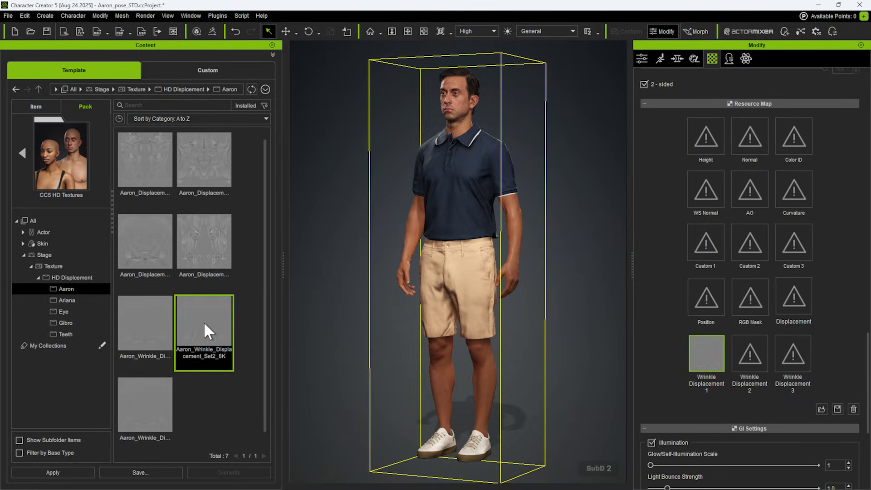
left_click_drag(205, 325, 749, 355)
left_click_drag(145, 403, 793, 354)
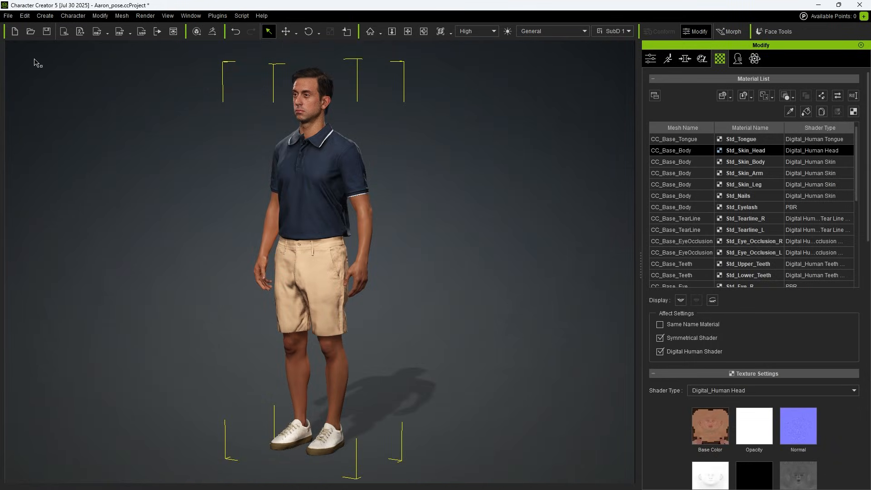
Step: Start an FBX export of the clothed character using the Maya target preset and the Mesh and Motion option
left_click(10, 14)
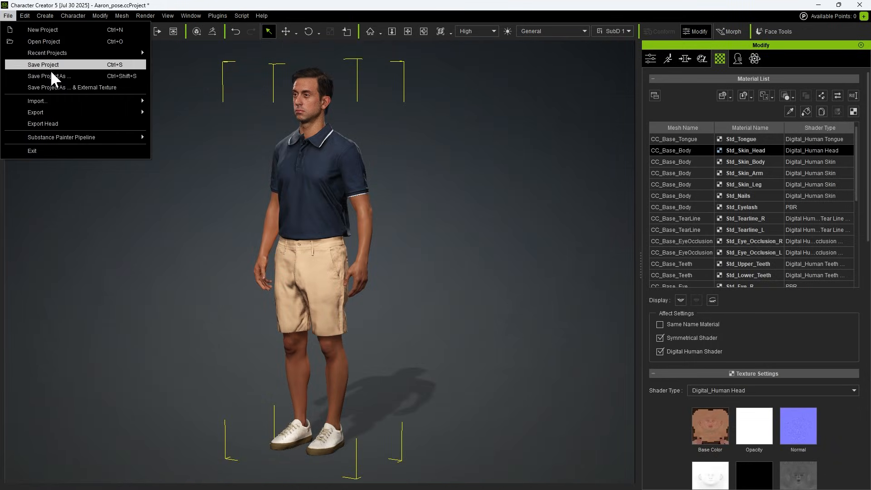
mouse_move(138, 117)
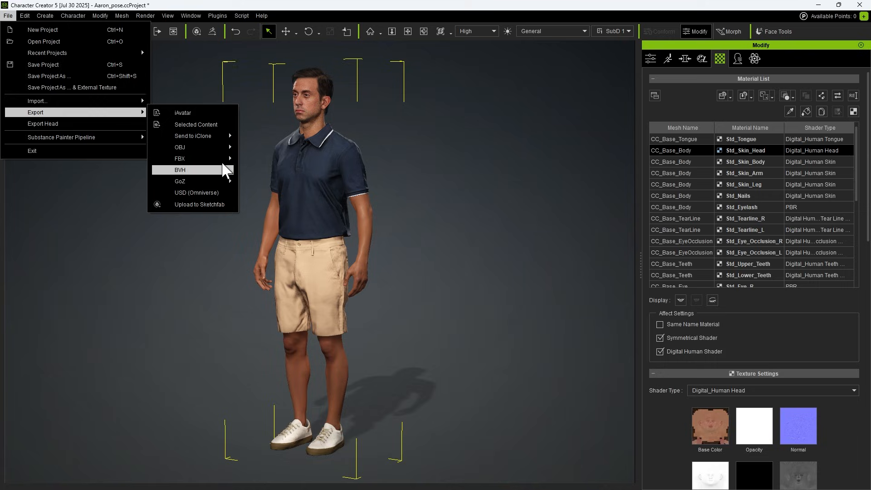
mouse_move(225, 161)
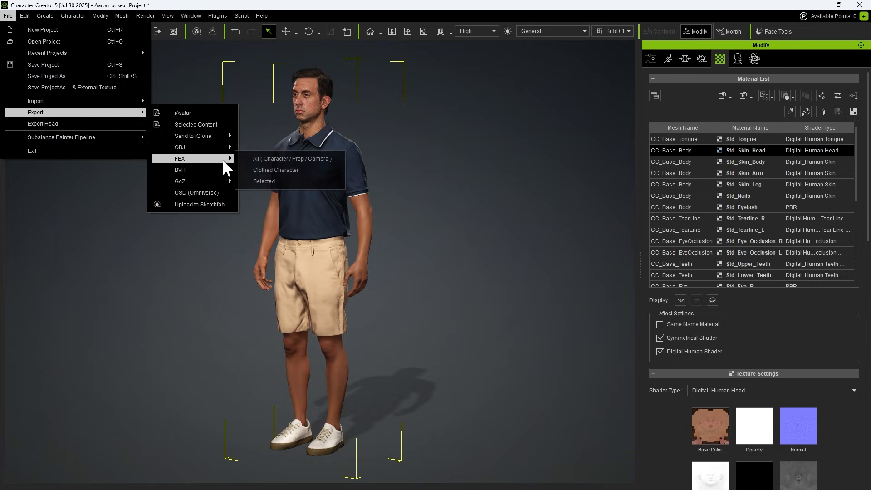
left_click(301, 170)
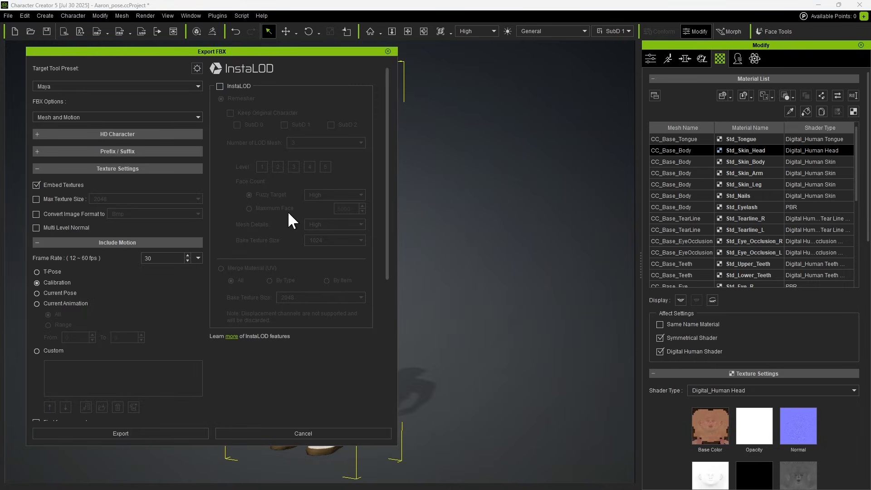
left_click(47, 85)
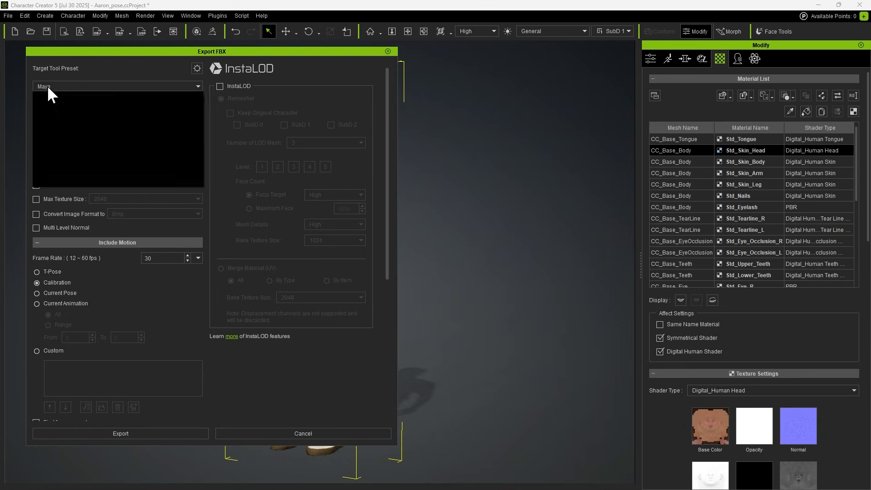
left_click(36, 94)
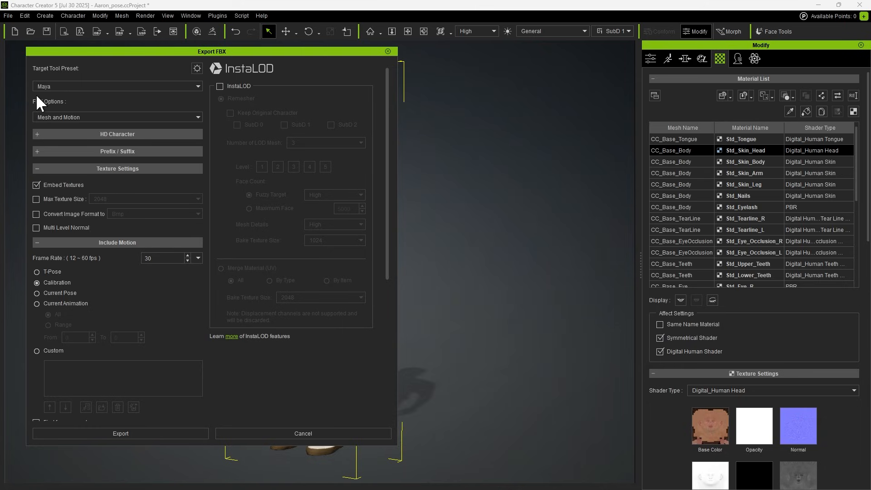
left_click(79, 116)
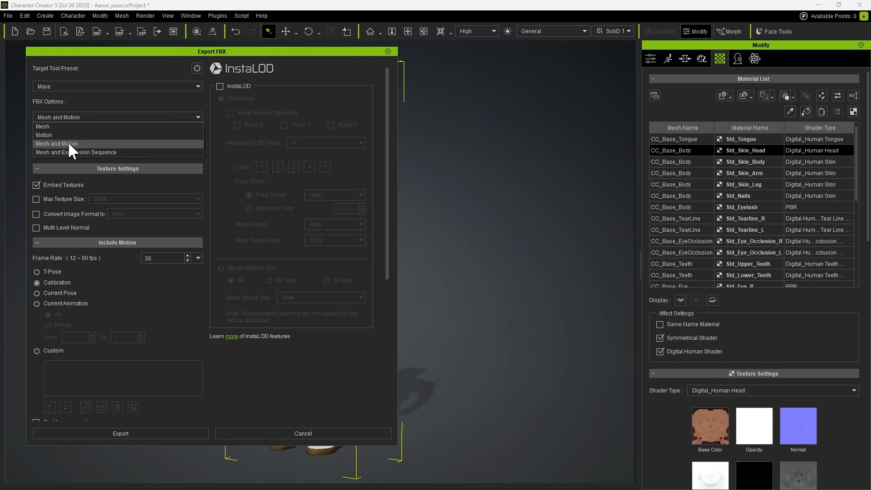
left_click(95, 143)
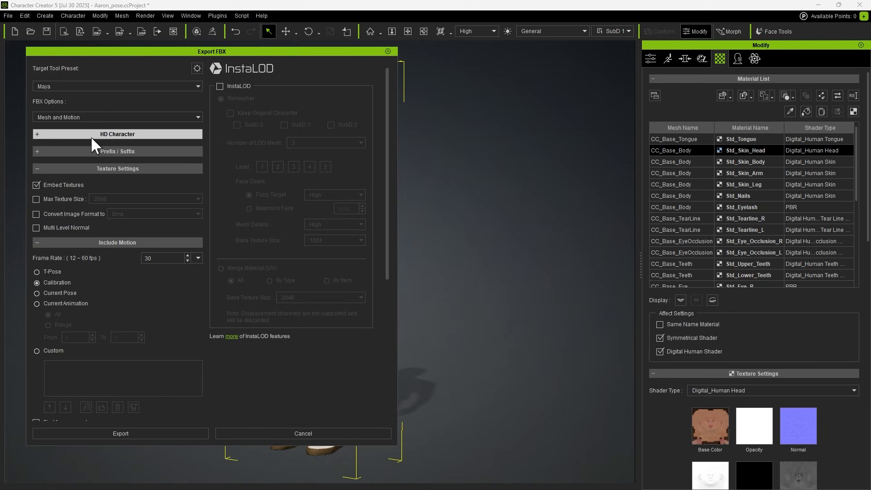
Step: Configure the FBX export with character level SubD 1, Embed Textures off and Current Pose as the included motion
left_click(111, 133)
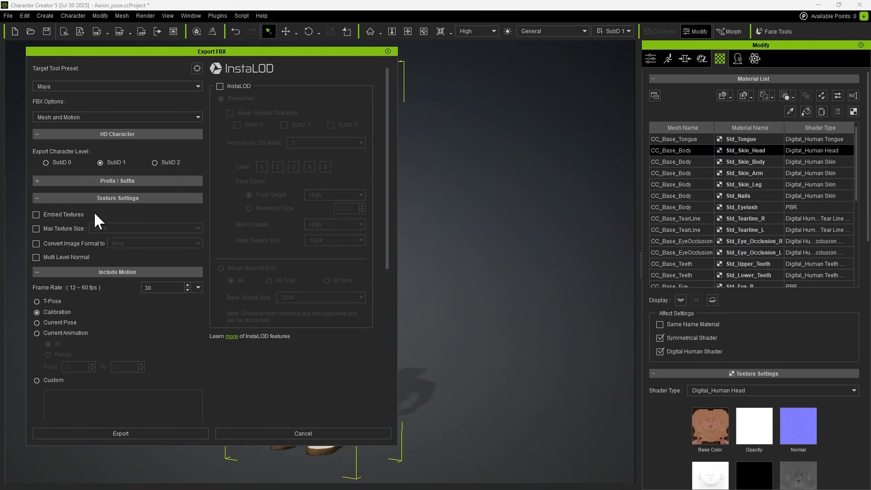
left_click(197, 68)
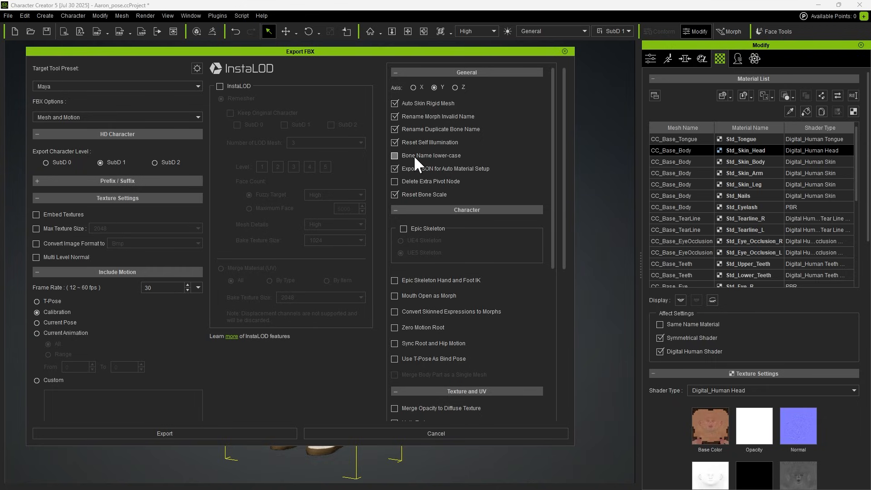
left_click(197, 69)
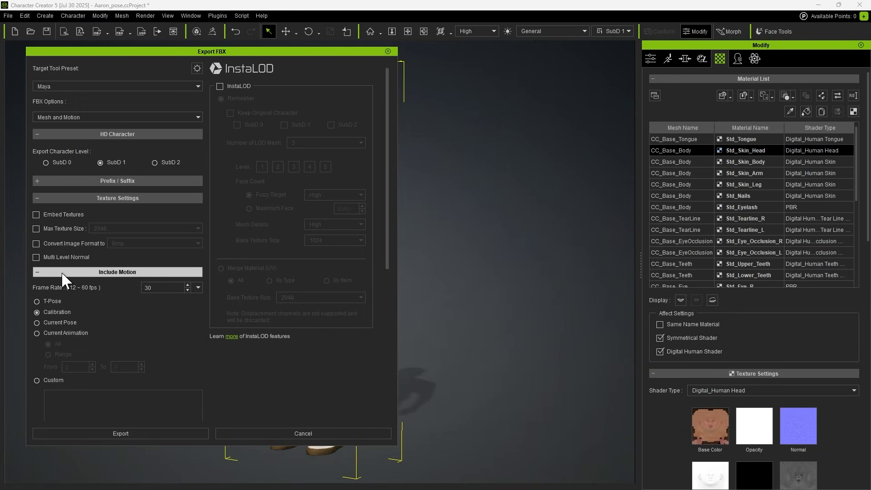
scroll(37, 372, "down", 5)
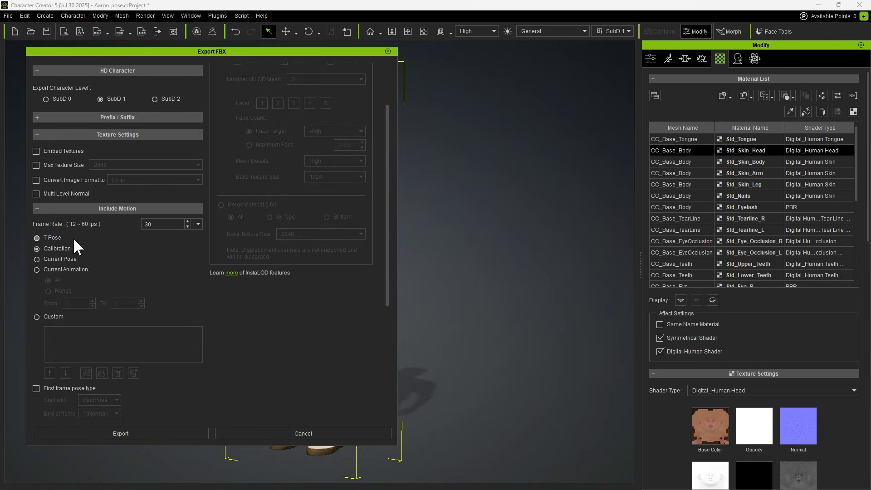
scroll(141, 292, "down", 10)
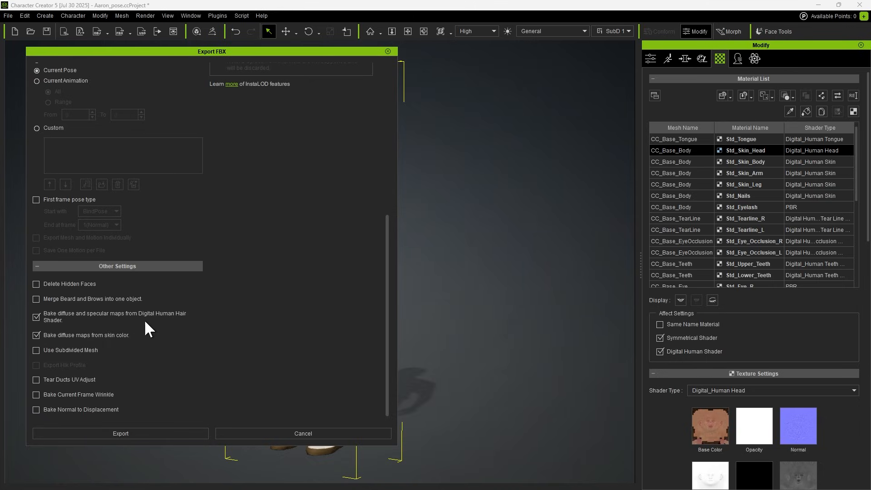
Step: Export the FBX file as Aaron_Neutral_Pose into the Aaron_Neutral_Pose folder
left_click(121, 434)
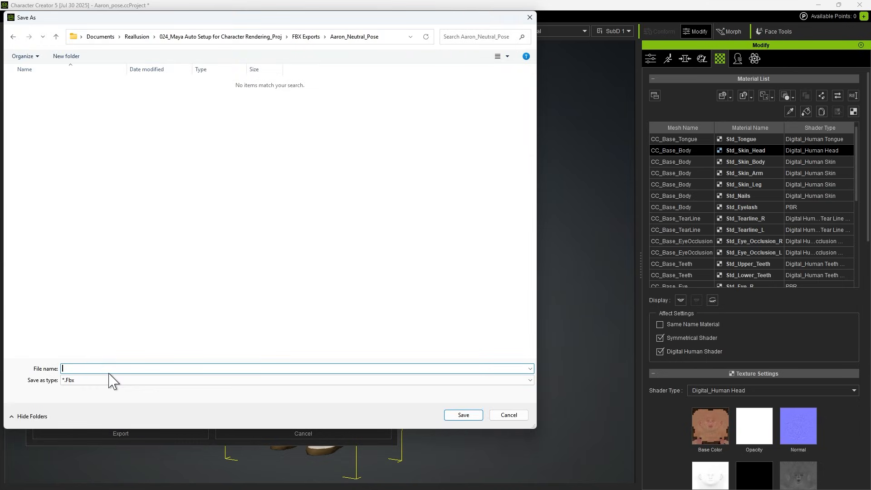
type("Aaron_Neutral_Pose")
left_click(463, 415)
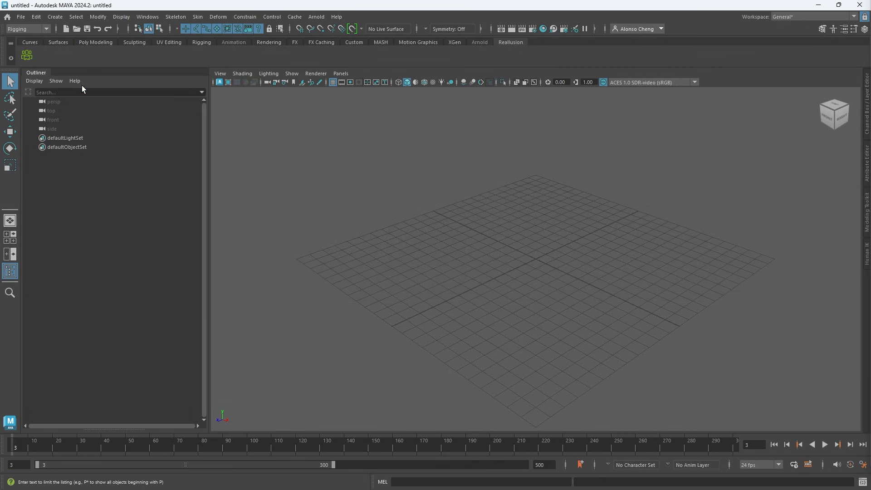
Step: Switch to Maya, open Character Creator & iClone Auto Setup and load Aaron_Neutral_Pose.Fbx as the FBX file
left_click(27, 56)
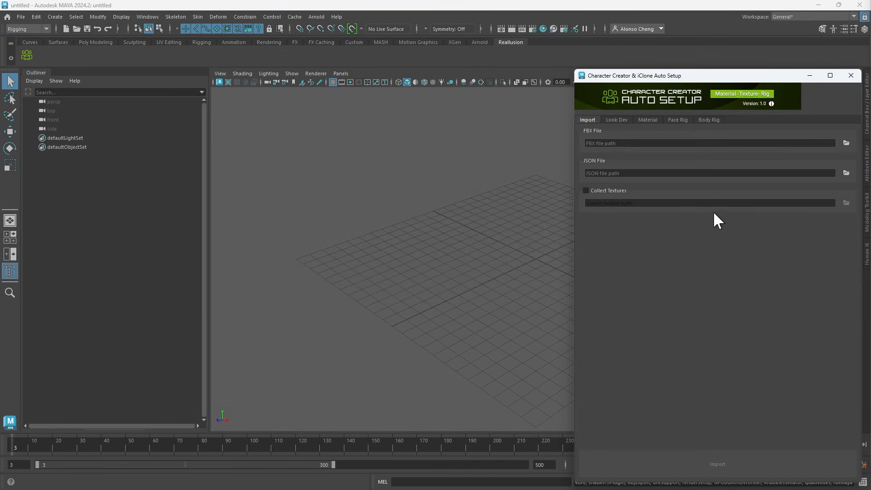
left_click(846, 143)
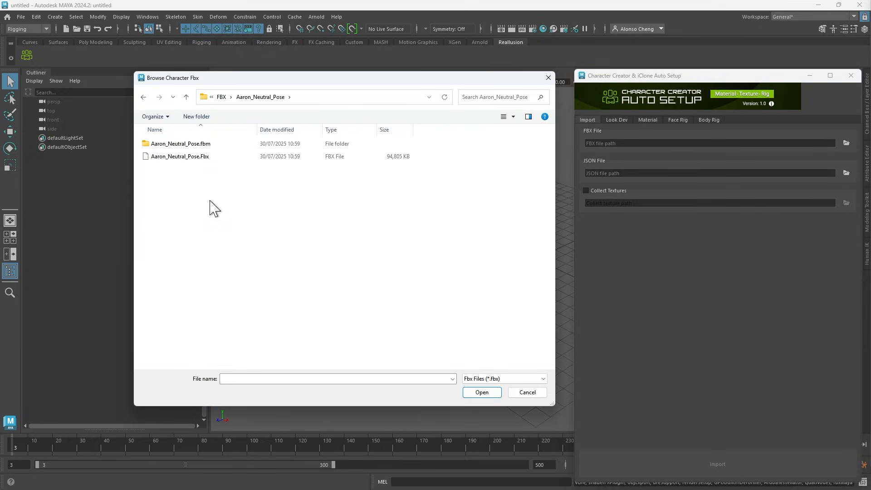
left_click(168, 156)
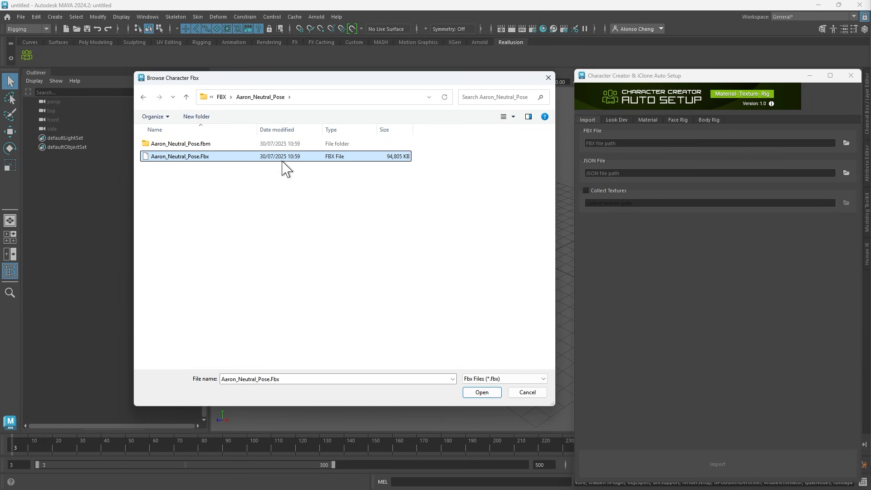
left_click(479, 392)
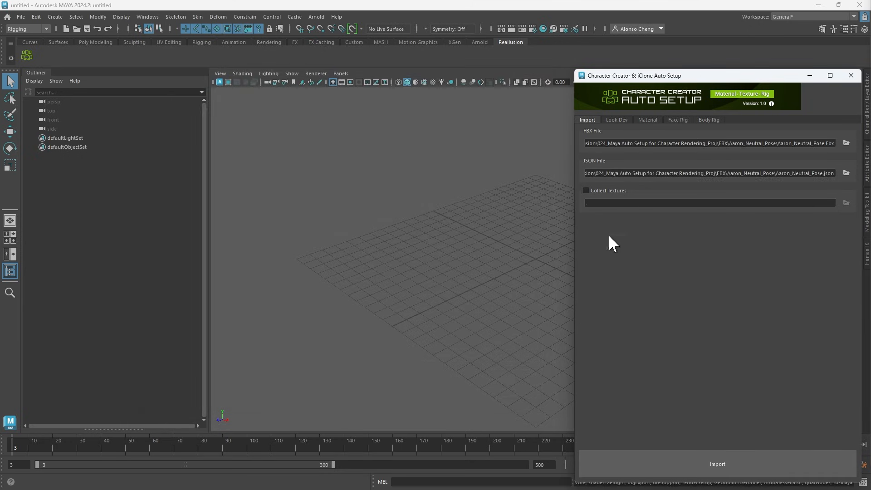
Step: Enable Collect Textures with the Aaron_Fullbody project's sourceimages folder as its destination, and import the character
left_click(598, 191)
left_click(846, 203)
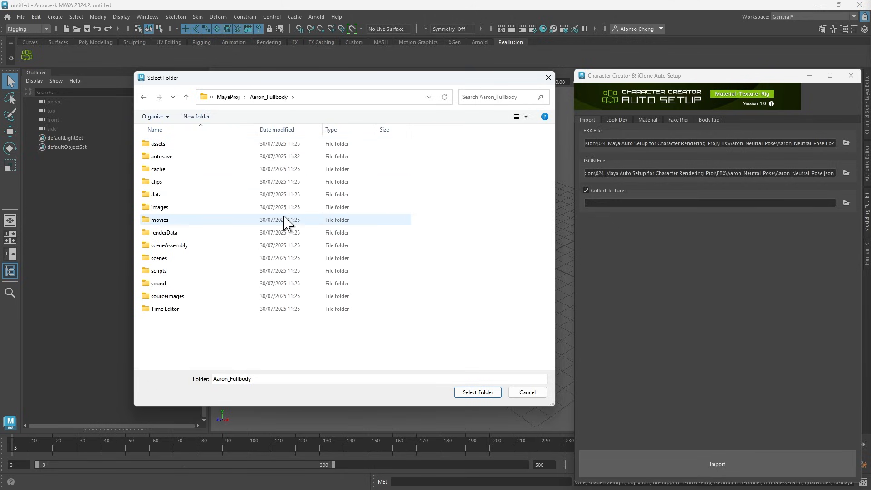
left_click(164, 143)
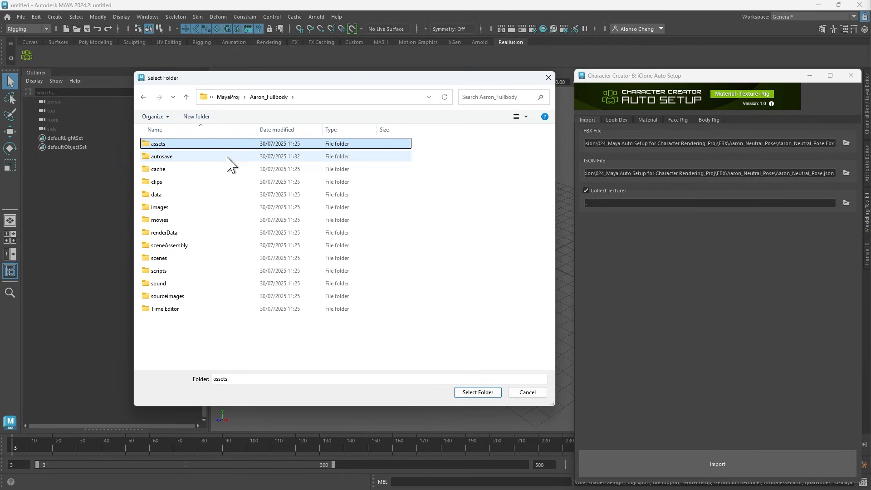
double_click(171, 298)
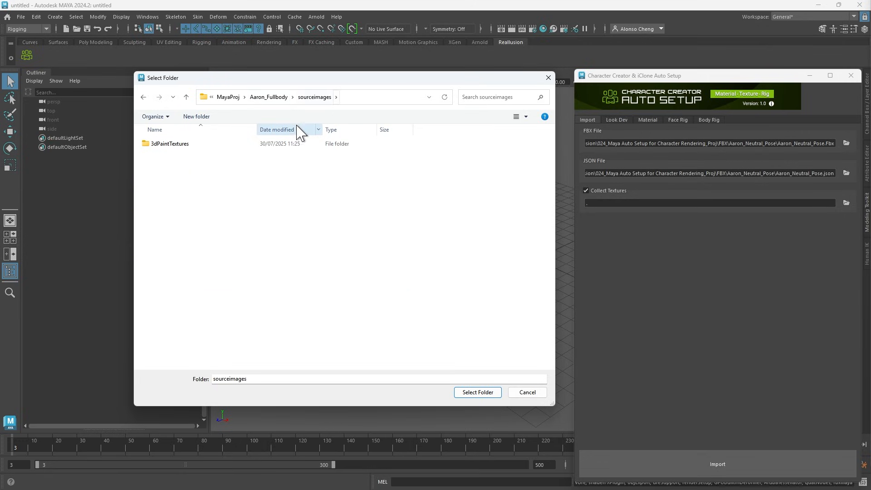
left_click(466, 393)
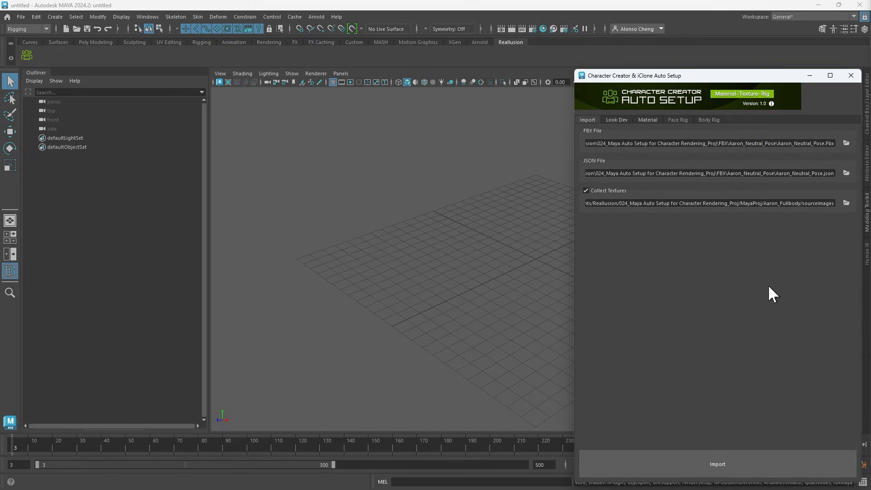
left_click(715, 465)
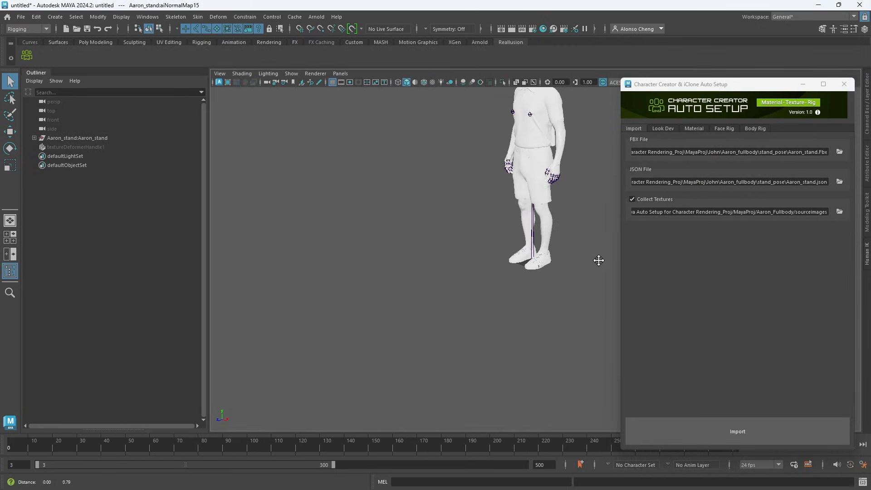
Step: Display the imported character with textures in the viewport and hide all Rigging & Animation objects
middle_click_drag(598, 258, 513, 375, "alt")
left_click_drag(512, 375, 503, 323, "alt")
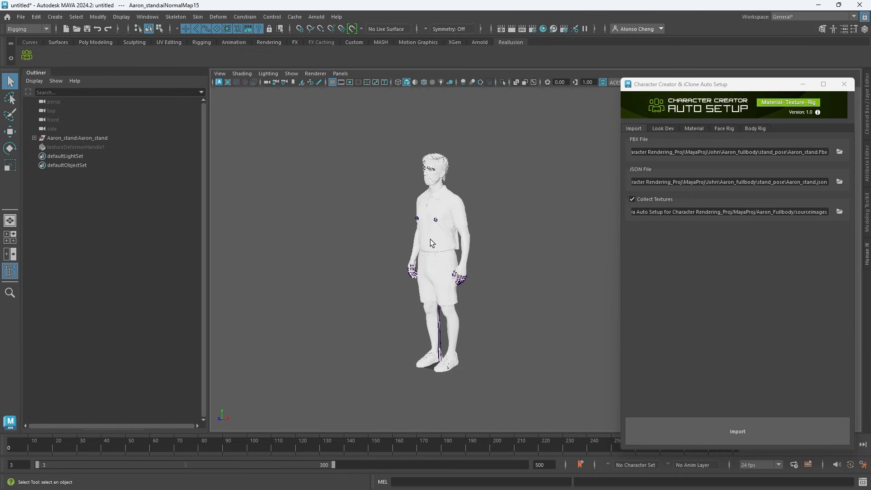
left_click(431, 83)
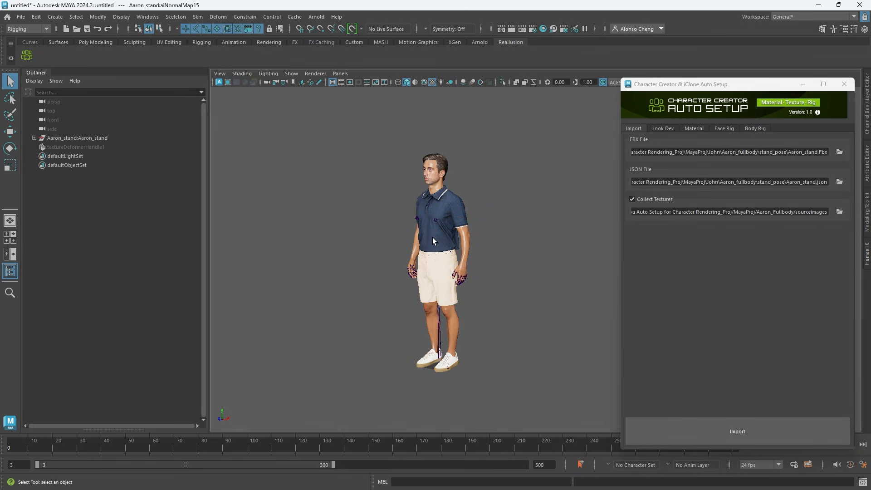
right_click_drag(434, 215, 420, 350, "alt")
middle_click_drag(414, 303, 458, 299, "alt")
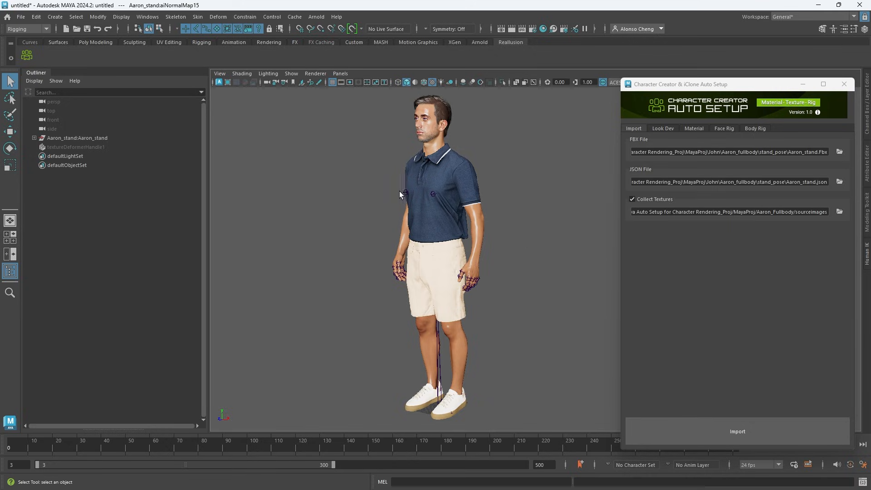
left_click(291, 73)
mouse_move(343, 114)
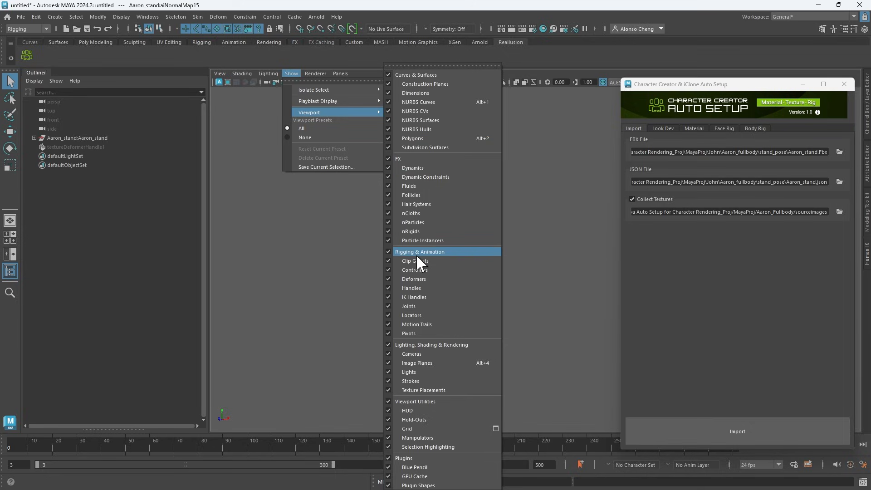
left_click(463, 252)
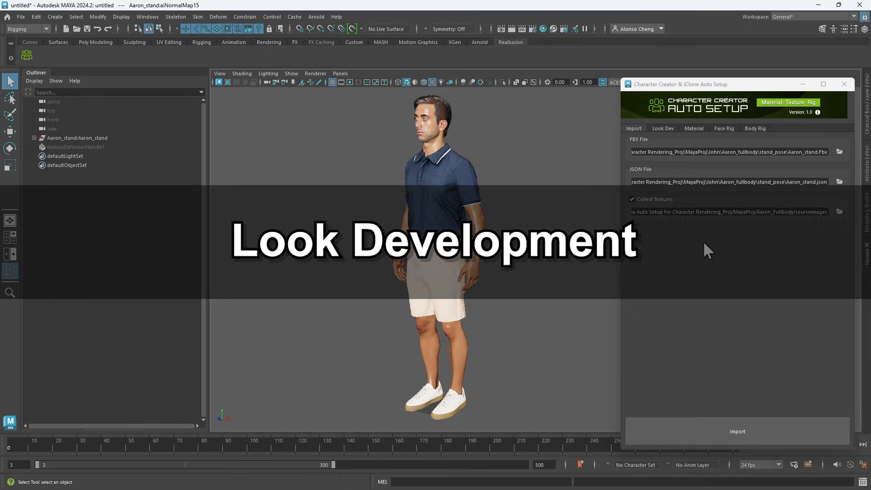
Step: Try the second to fifth Head light presets of Look Dev on the character in turn, and remove the light preset
left_click(663, 128)
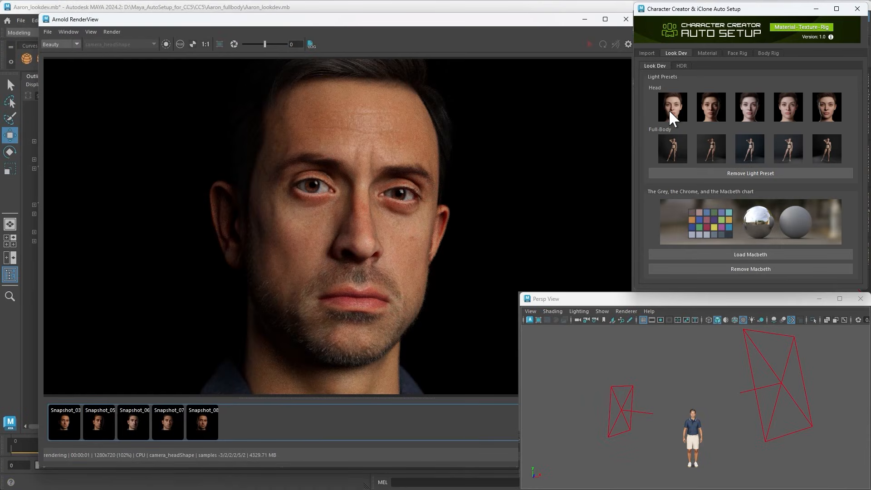
left_click(716, 108)
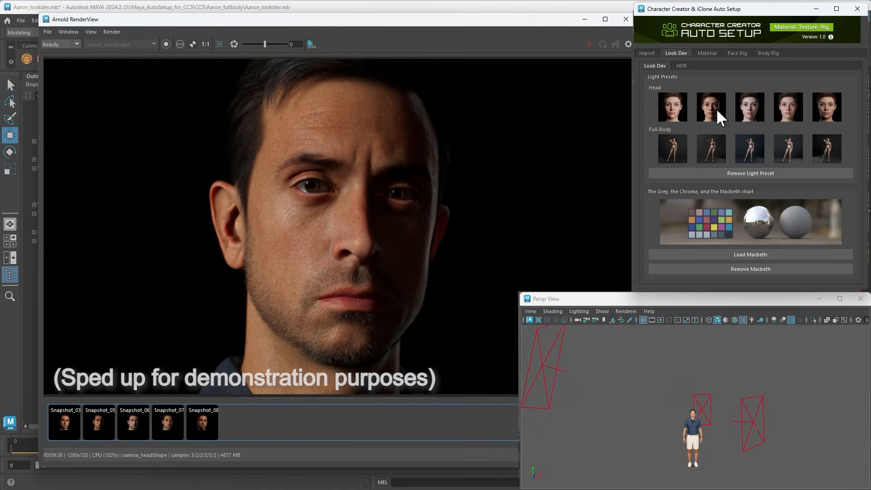
left_click(752, 110)
left_click(788, 111)
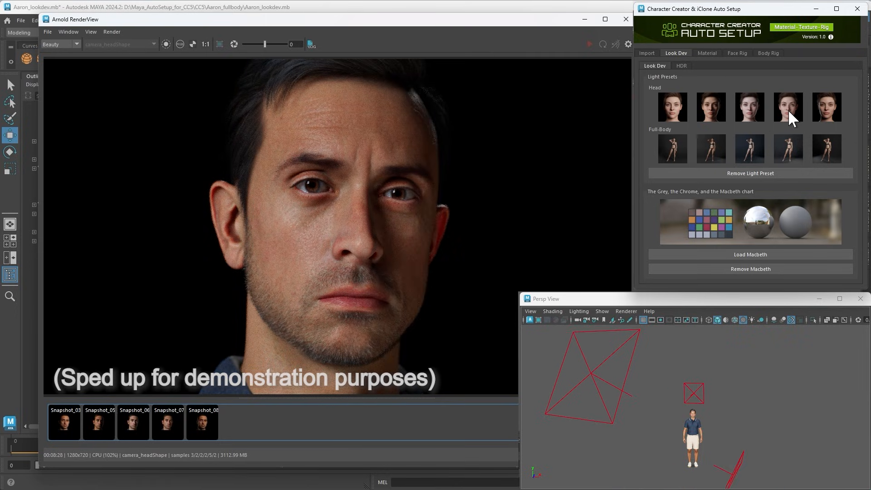
left_click(828, 109)
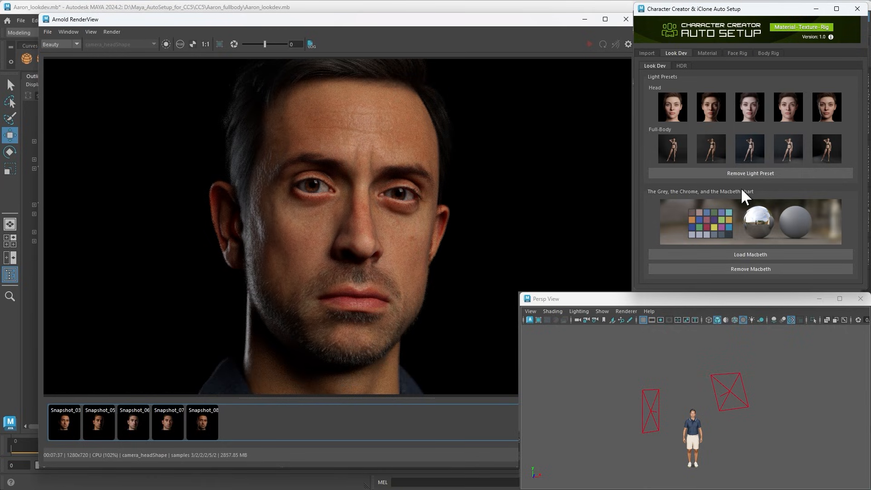
left_click(682, 174)
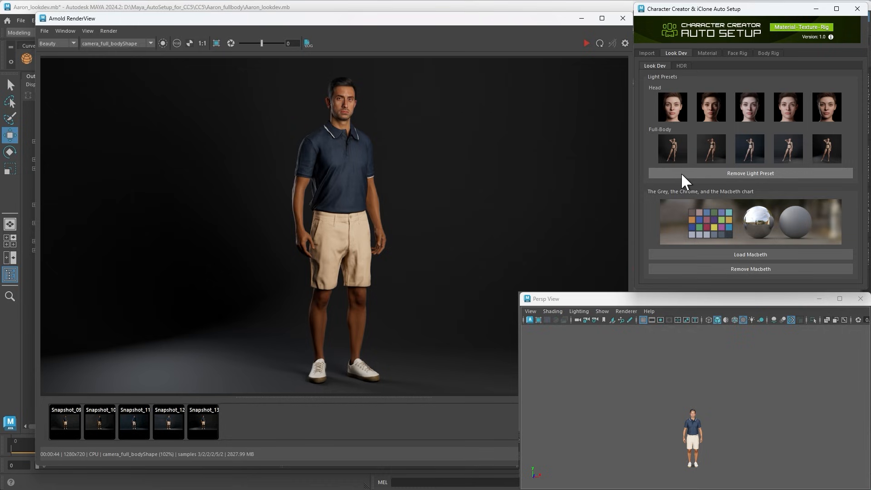
Step: Apply the five Full-Body light presets to the character one after another, ending with the fifth
left_click(672, 150)
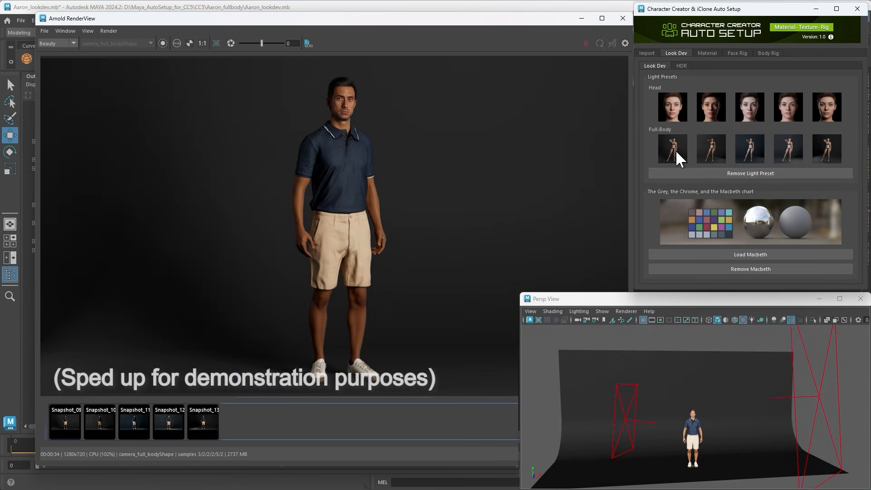
left_click(706, 148)
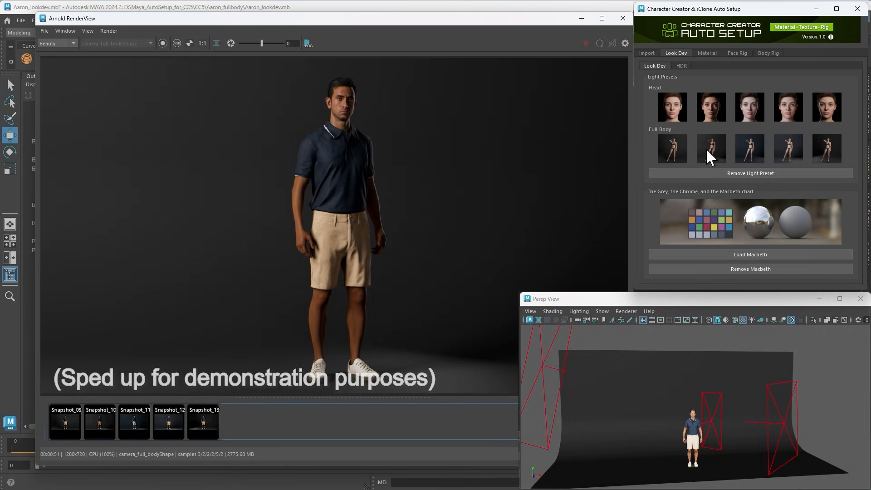
left_click(749, 151)
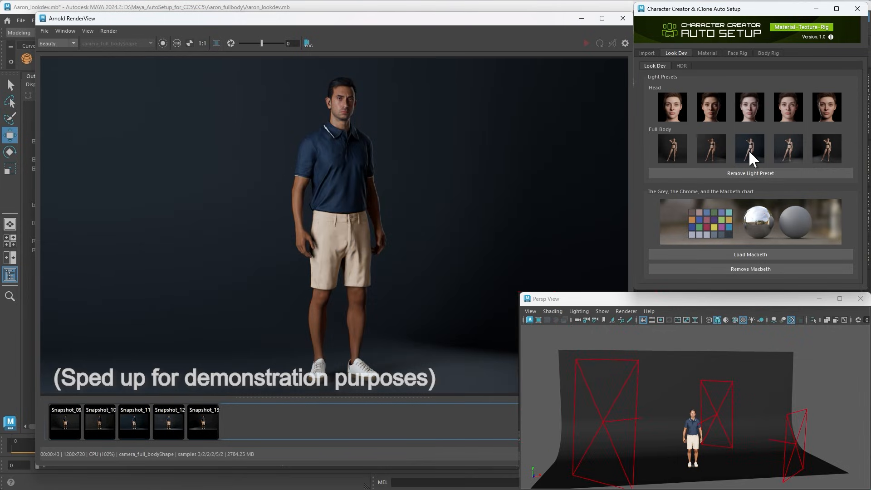
left_click(788, 147)
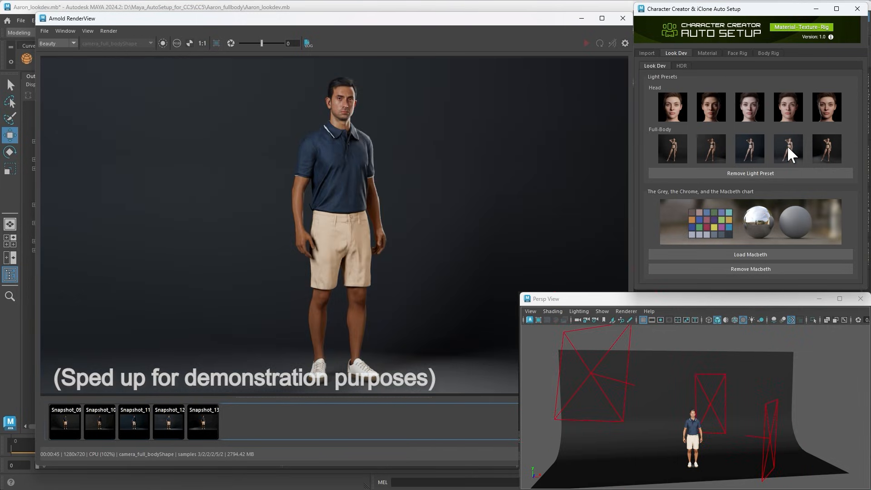
left_click(823, 151)
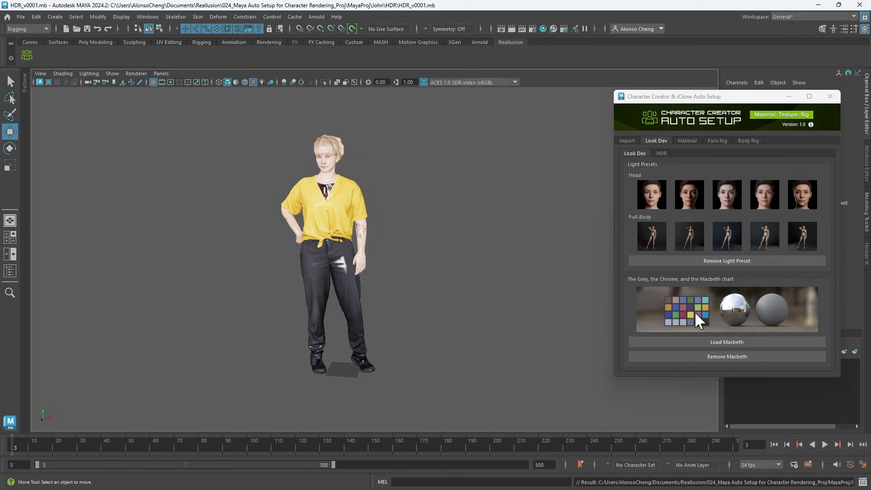
Step: Load the Macbeth chart with its chrome and grey spheres and move it up beside the character's upper body
left_click(704, 345)
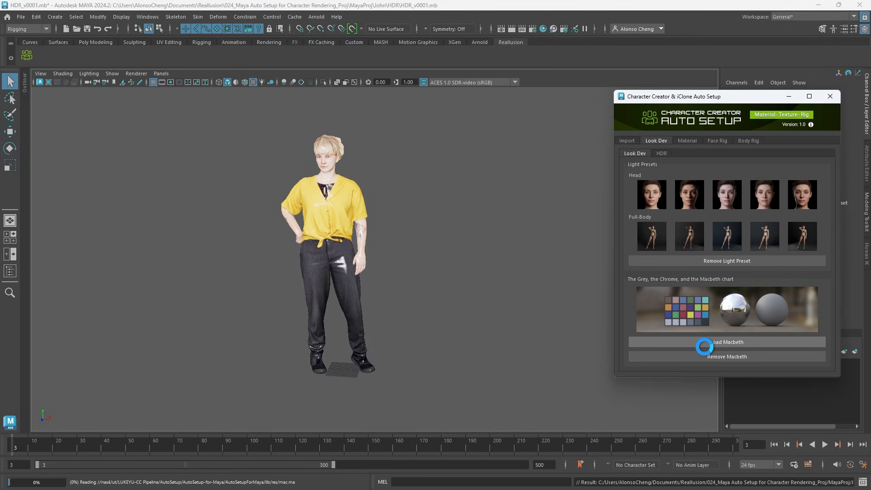
left_click_drag(96, 263, 120, 287)
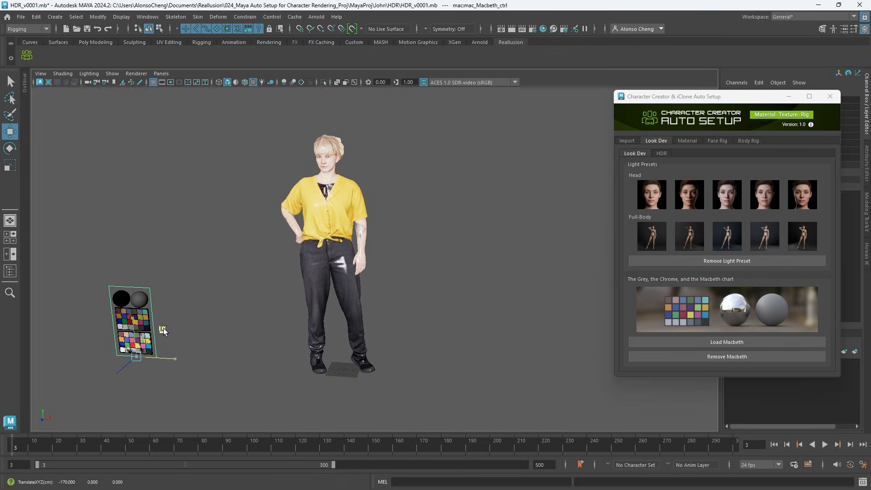
left_click_drag(161, 328, 300, 202)
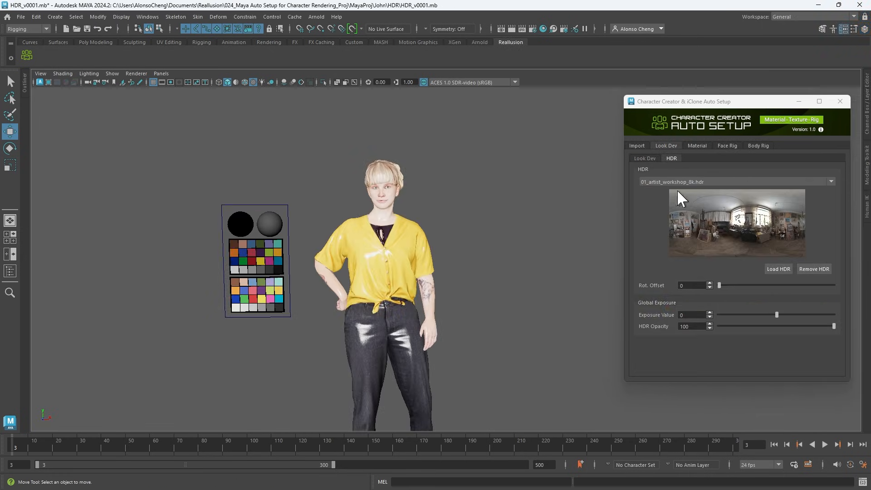
Step: Load the 01_artist_workshop_8k.hdr environment and switch it in turn to 02_floral_tent_4k.hdr, 03_023_hdrmaps_free.hdr and 04_teufelsberg_inner_4k.hdr
left_click(778, 269)
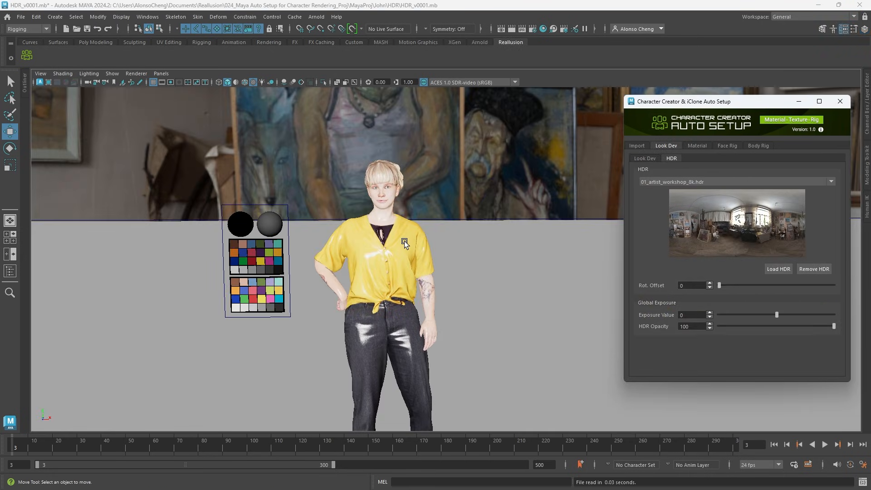
mouse_move(405, 243)
left_mouse_down("alt")
mouse_move(397, 231)
mouse_move(384, 244)
mouse_move(392, 240)
left_mouse_up("alt")
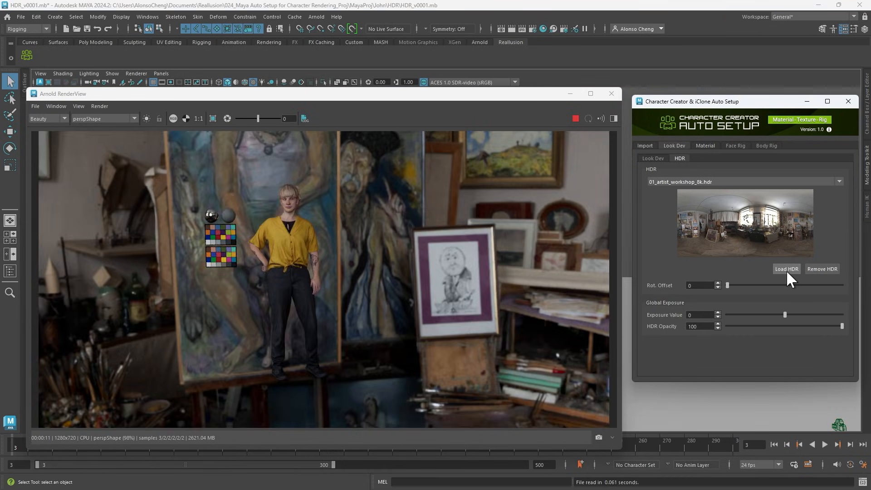
left_click(705, 181)
left_click(710, 195)
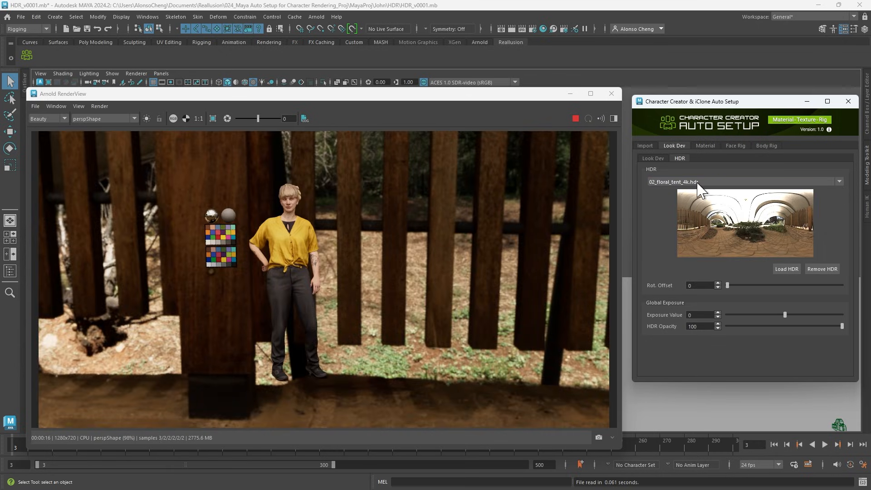
left_click(696, 182)
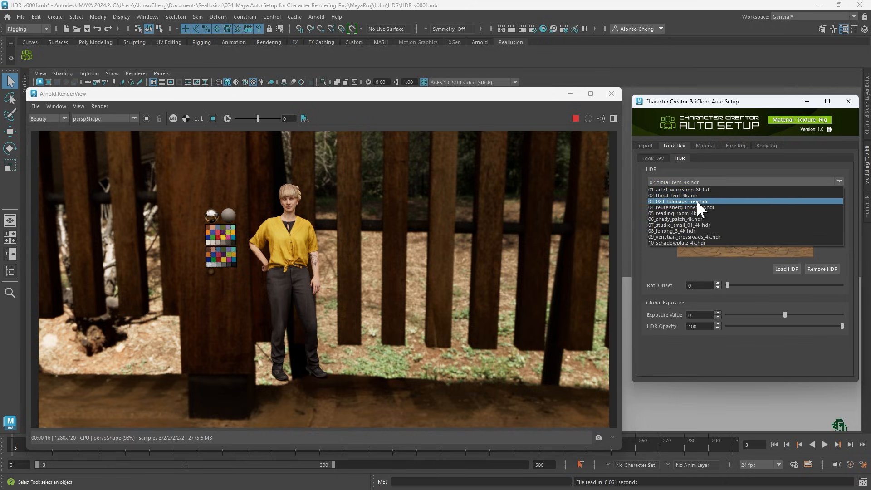
left_click(697, 202)
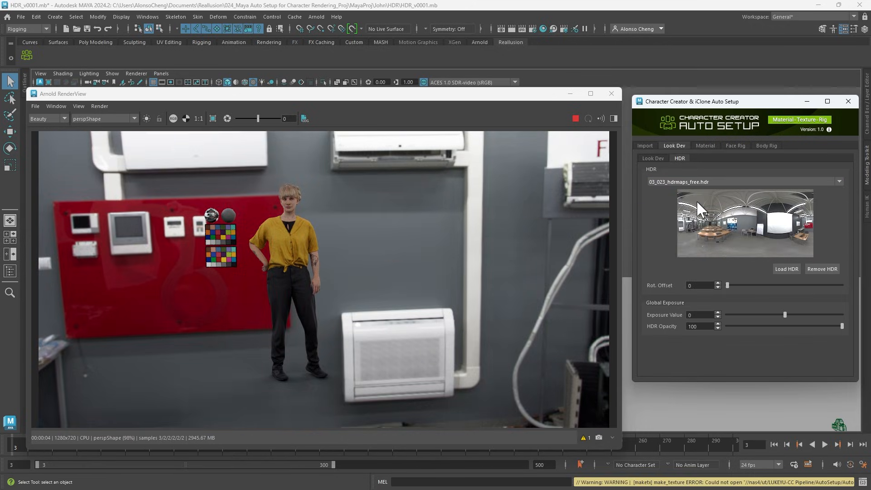
left_click(701, 181)
left_click(698, 206)
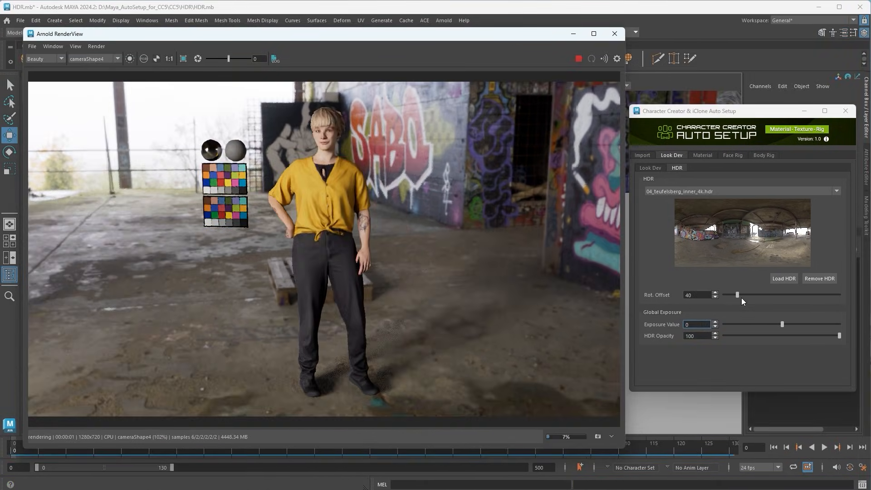
Step: Rotate the 04_teufelsberg_inner_4k.hdr environment around the character to a rotation offset of about 196
left_click_drag(738, 295, 808, 294)
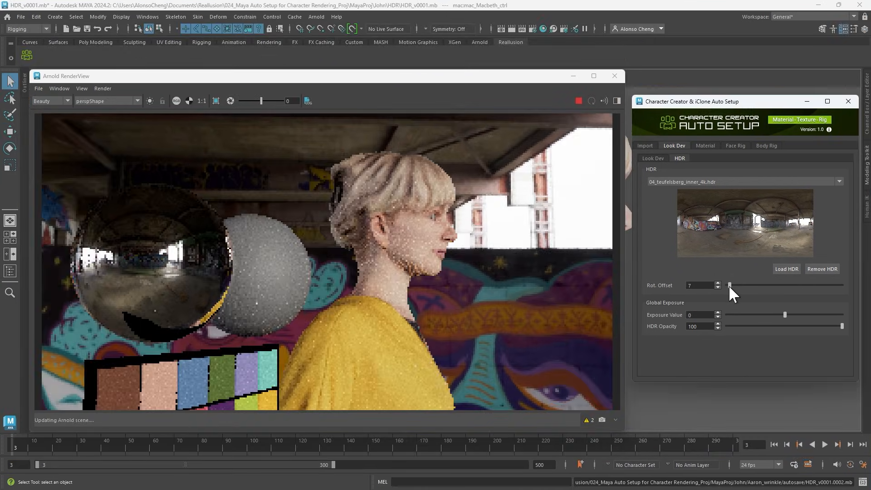
left_click_drag(729, 285, 750, 286)
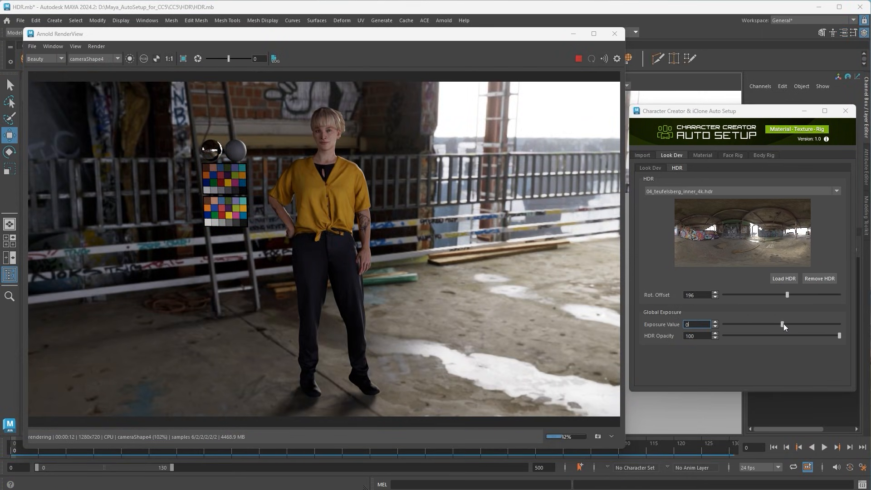
Step: Try a global exposure value of 1 and an HDR opacity of 0, returning each setting to its original value
left_click_drag(782, 323, 788, 324)
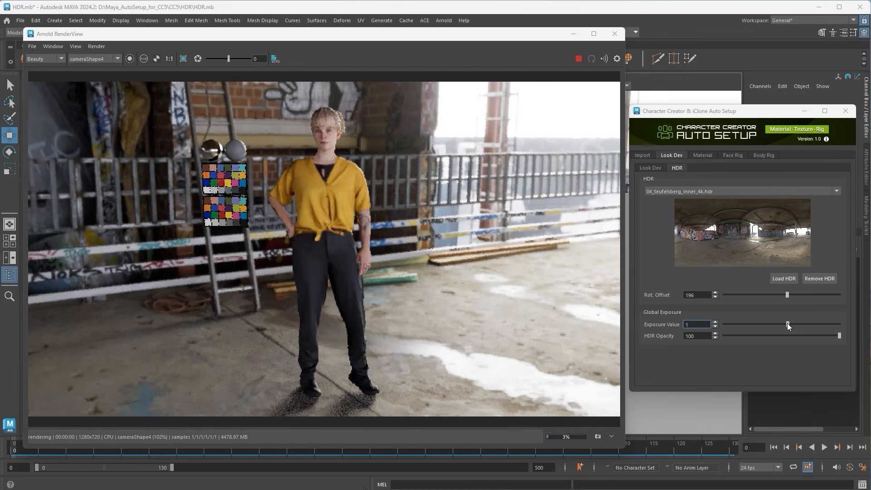
key("Down")
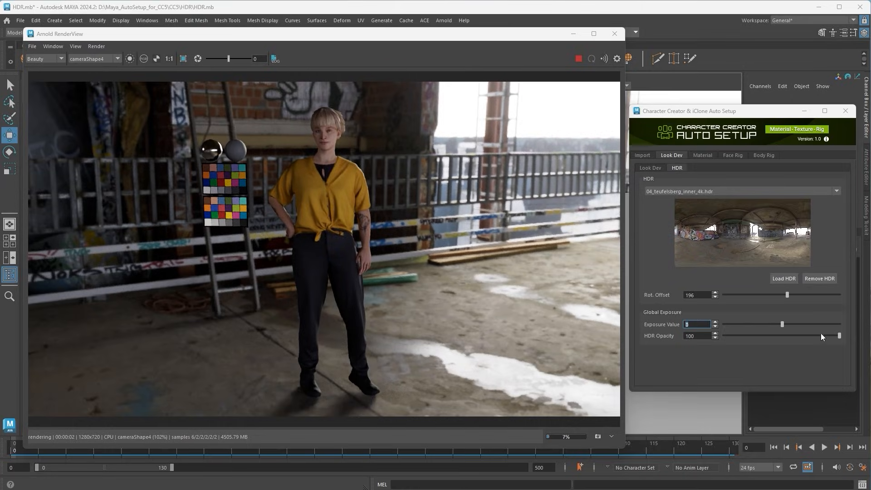
left_click_drag(823, 335, 662, 339)
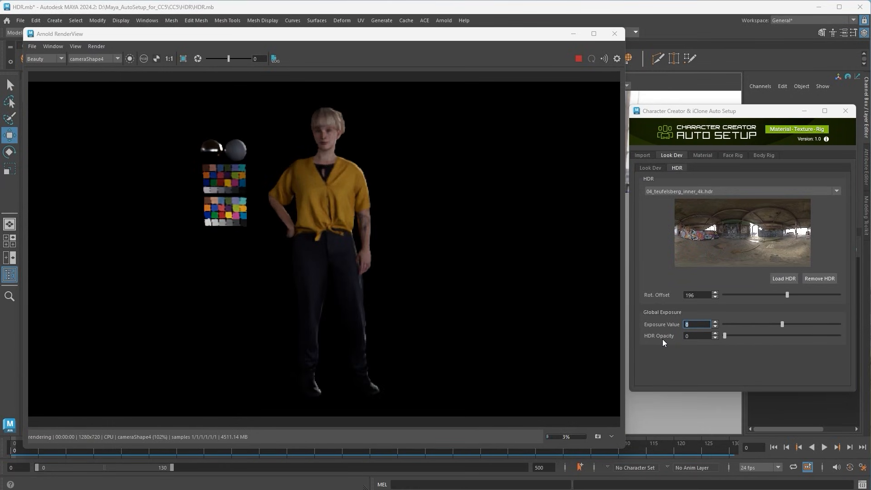
left_click_drag(725, 335, 838, 336)
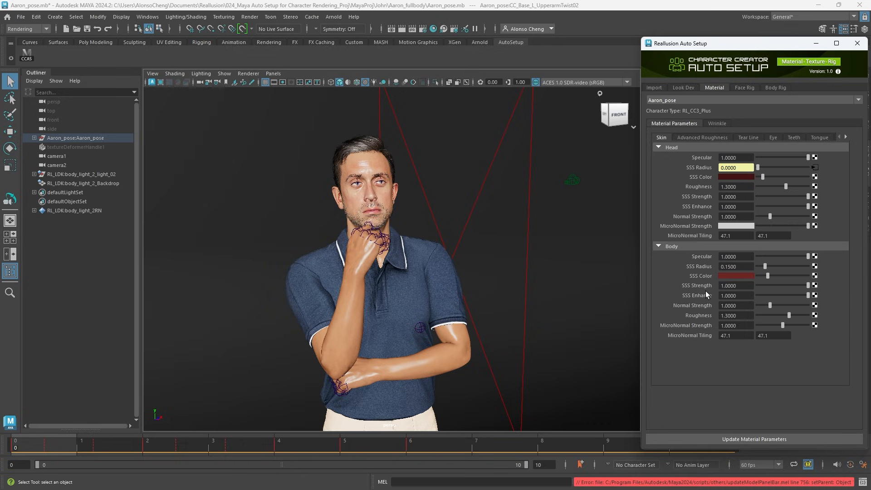
Step: Examine the Advanced Roughness, Tear Line, Eye and Teeth material parameters of the Aaron_pose character
left_click(693, 141)
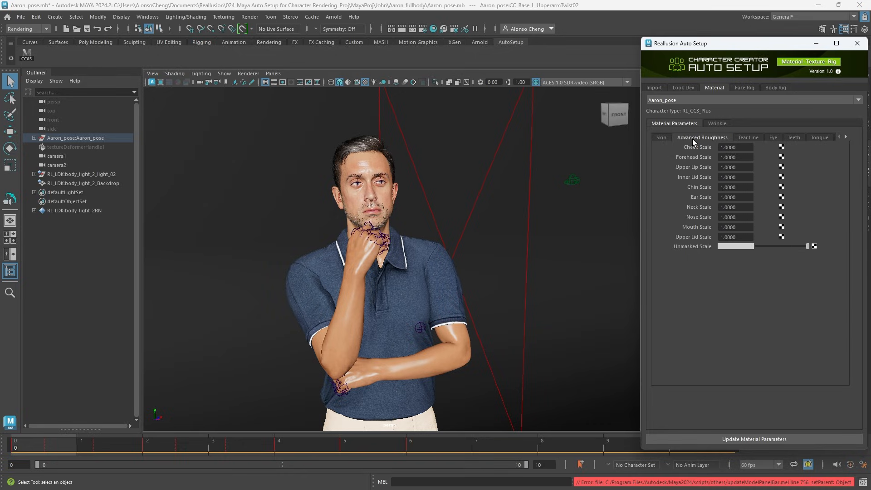
left_click(747, 138)
left_click(773, 138)
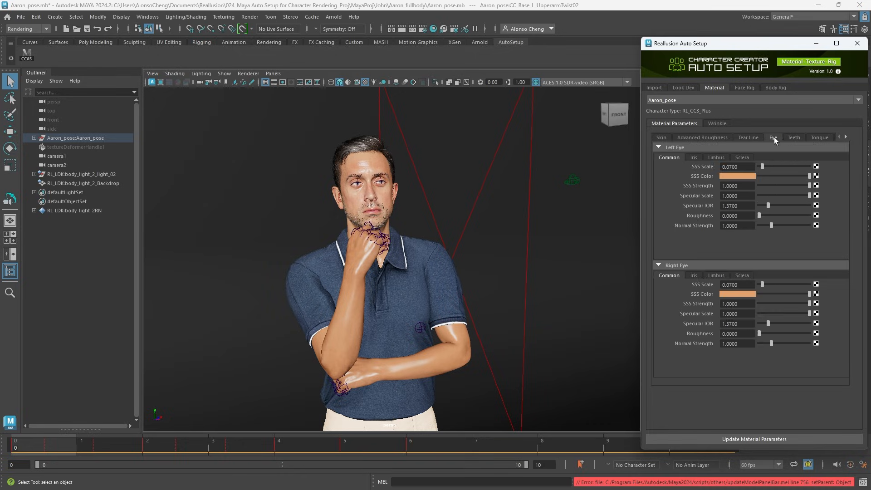
left_click(792, 139)
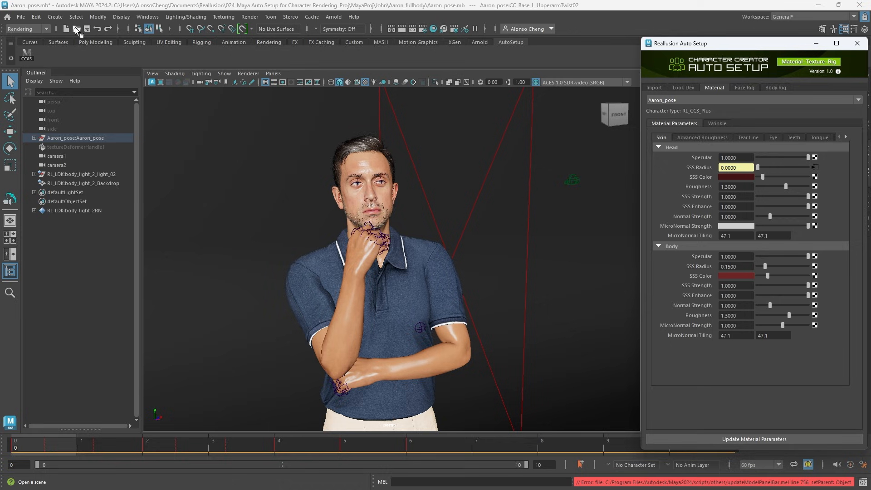
Step: Open the scene Aaron_AutoSetup_v.0003.mb and update the material parameters to those of its AaronWalking character
left_click(77, 29)
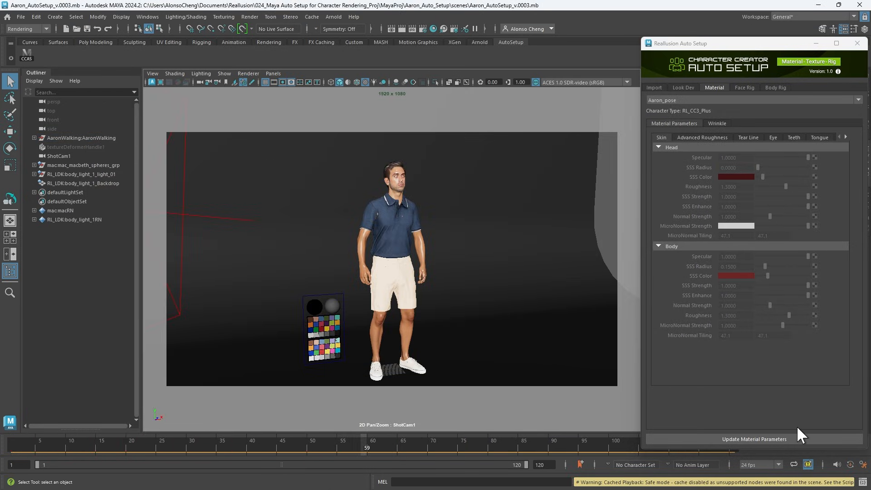
left_click(702, 440)
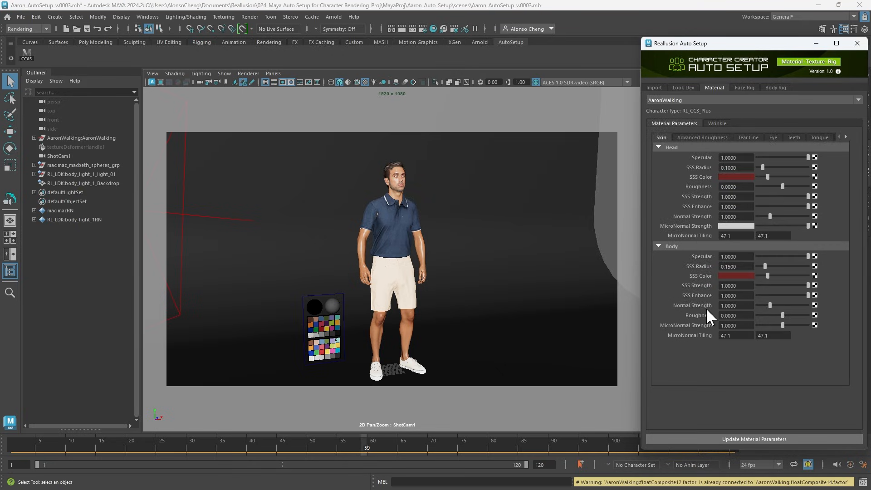
left_click(686, 138)
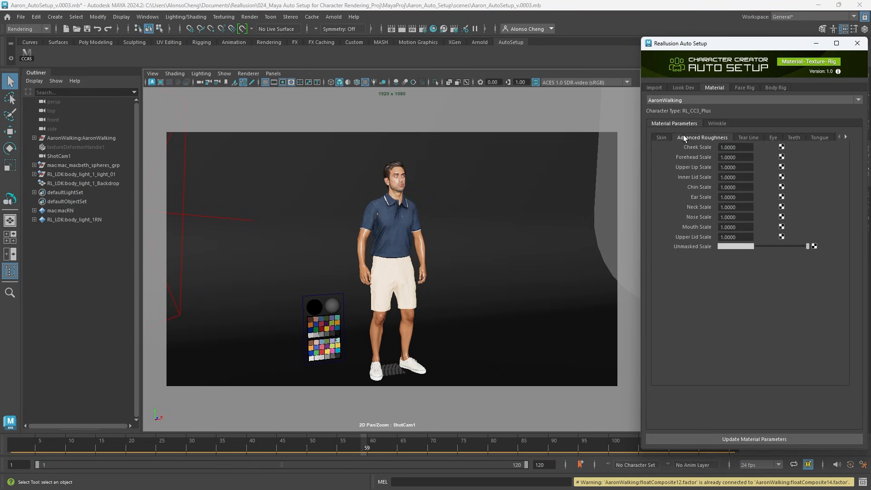
left_click(744, 137)
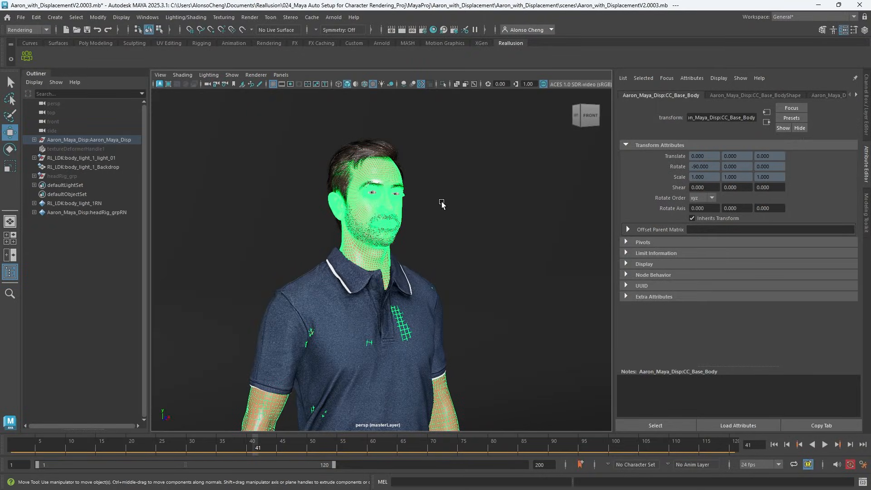
Step: Set the Arnold subdivision of the CC_Base_Body mesh shape to type catclark with 3 iterations
left_click(731, 95)
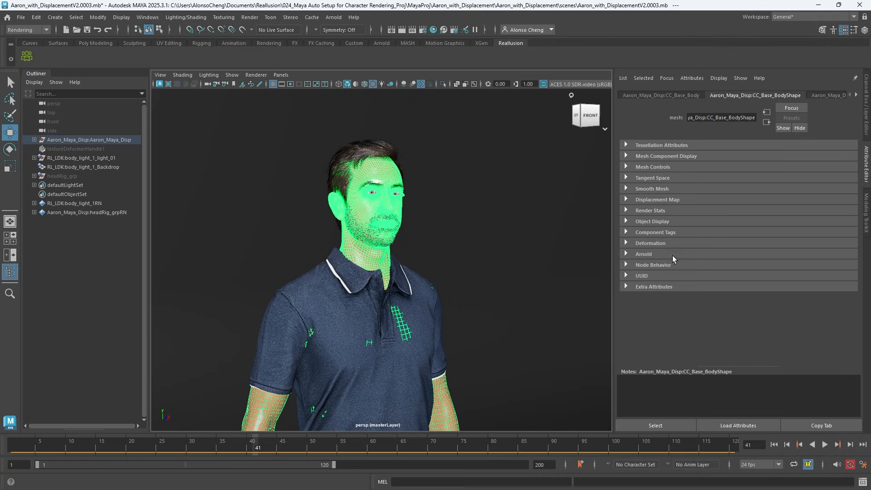
left_click(646, 254)
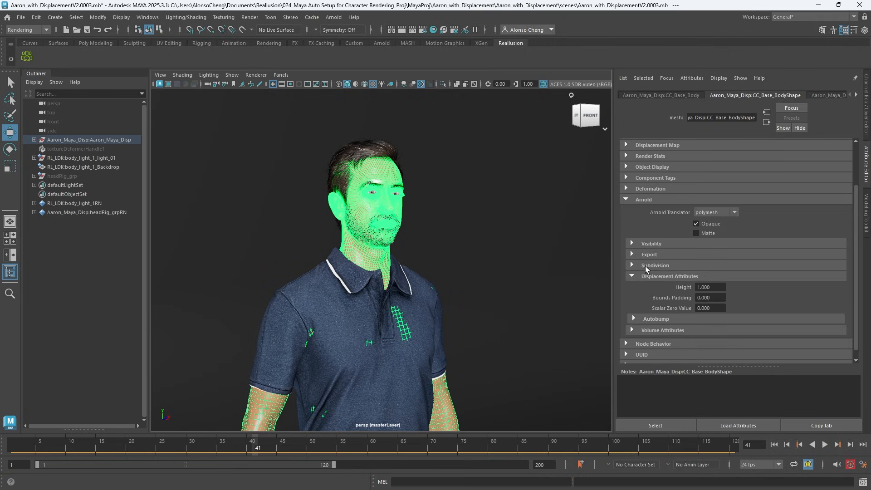
left_click(635, 266)
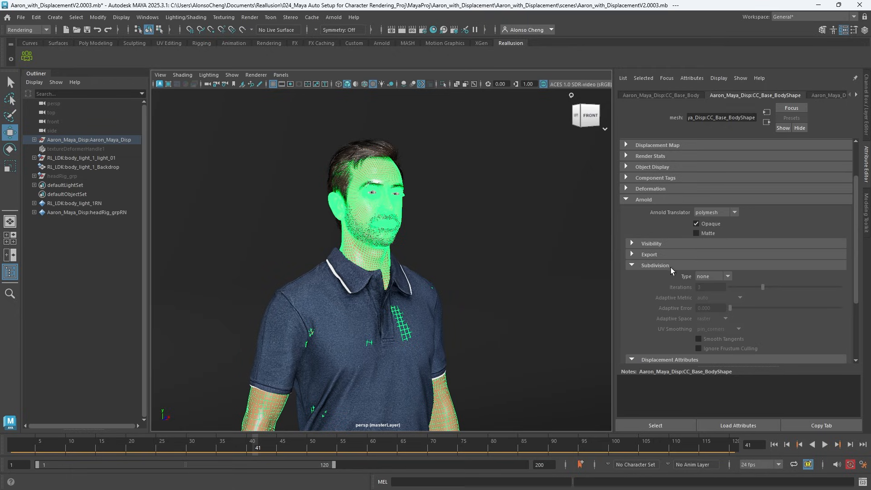
left_click(722, 277)
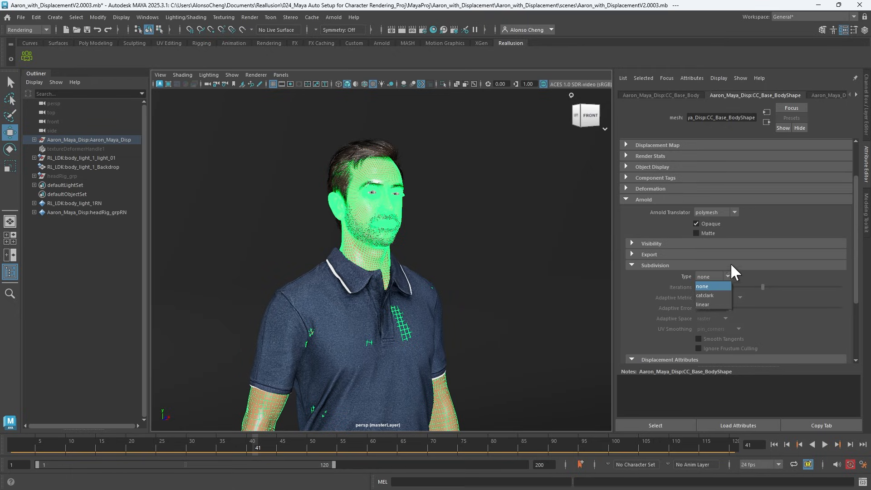
left_click(716, 294)
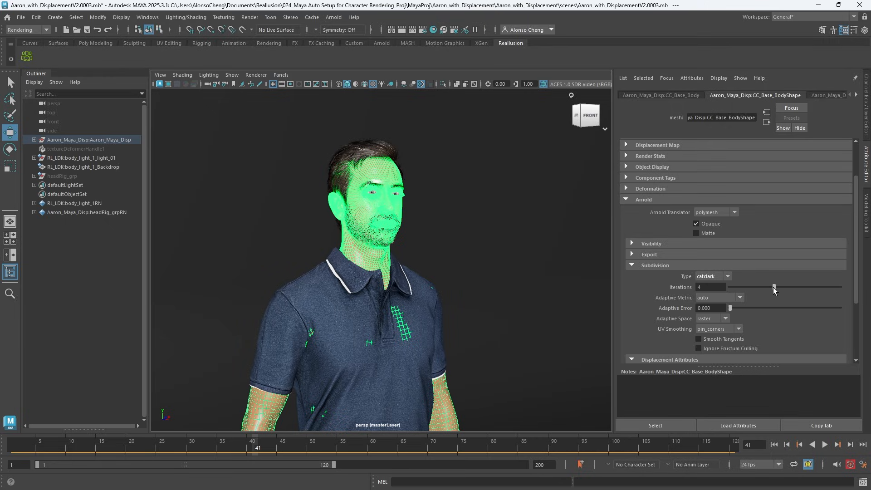
left_click_drag(773, 287, 762, 287)
scroll(635, 286, "down", 5)
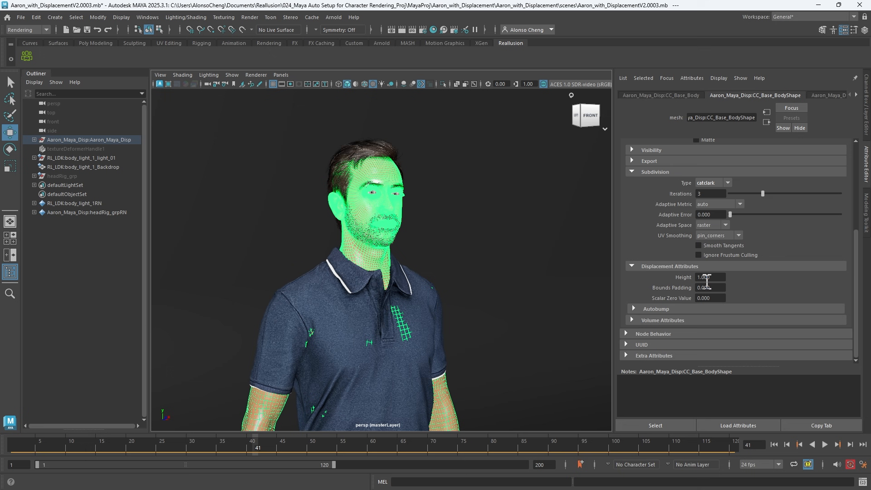
left_click(707, 278)
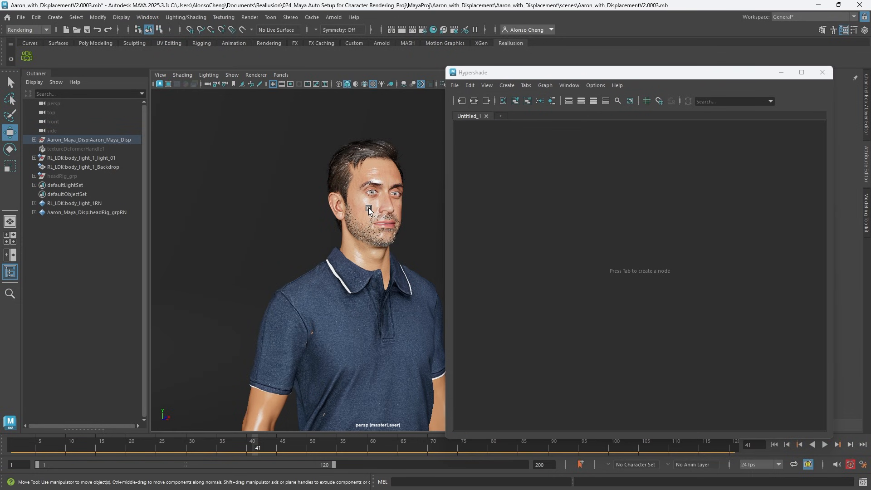
Step: Select the character's body mesh and graph its materials in the Hypershade
left_click(368, 210)
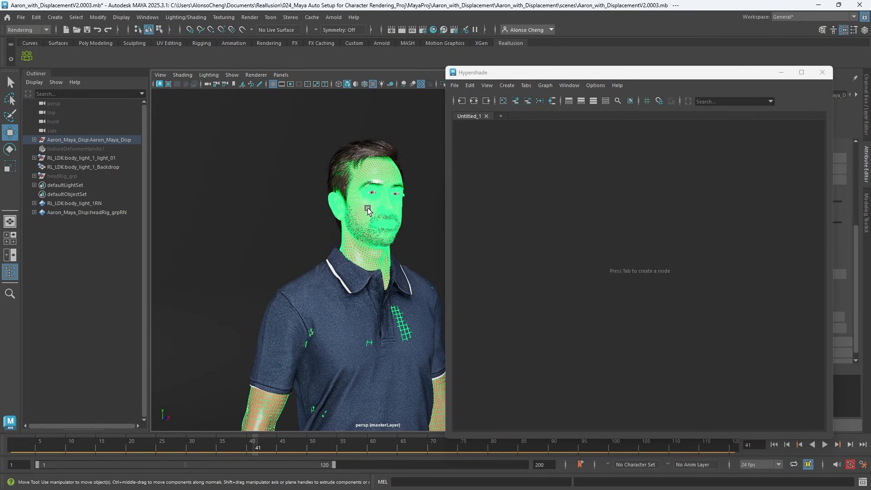
left_click(552, 101)
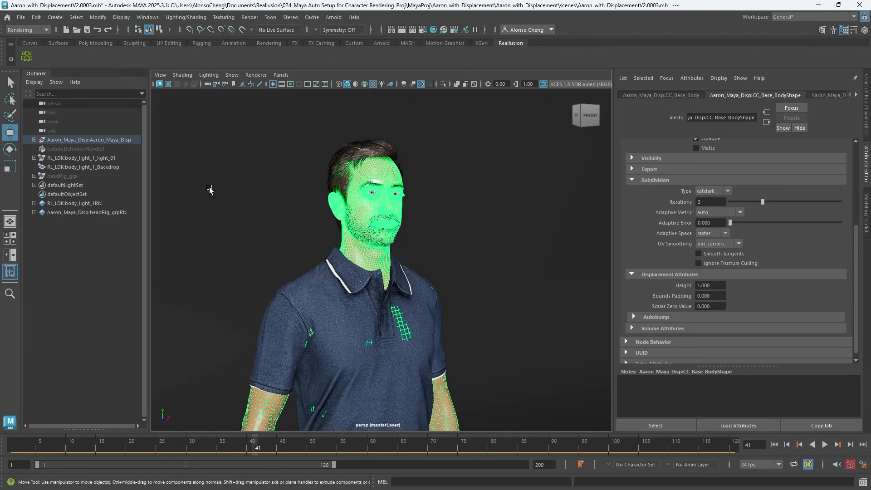
Step: Create a set named Displacement_Sets containing the selected body mesh
left_click(56, 18)
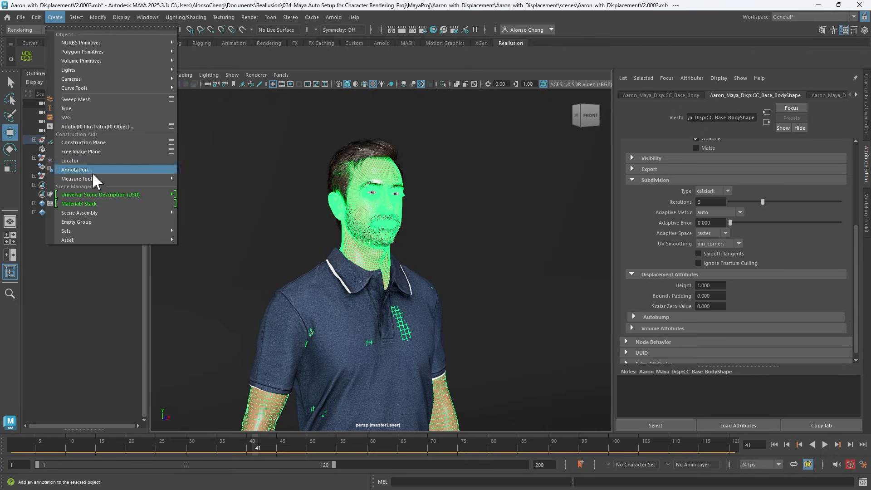
mouse_move(97, 227)
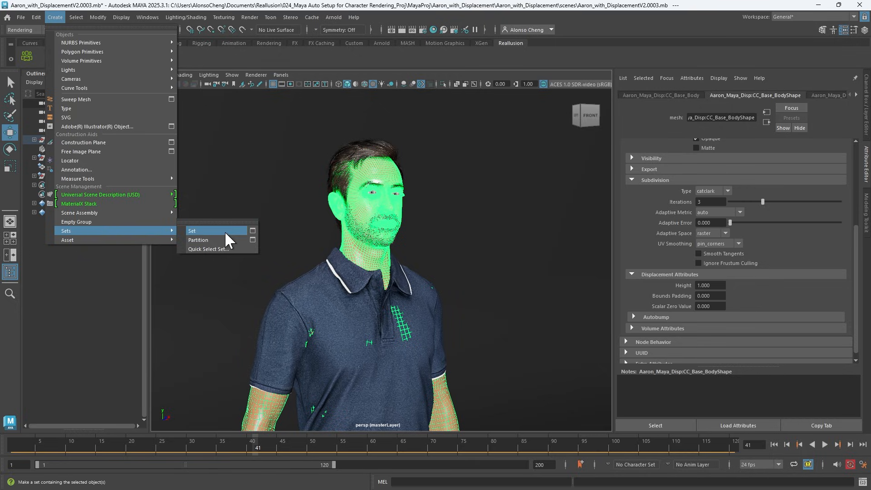
left_click(252, 230)
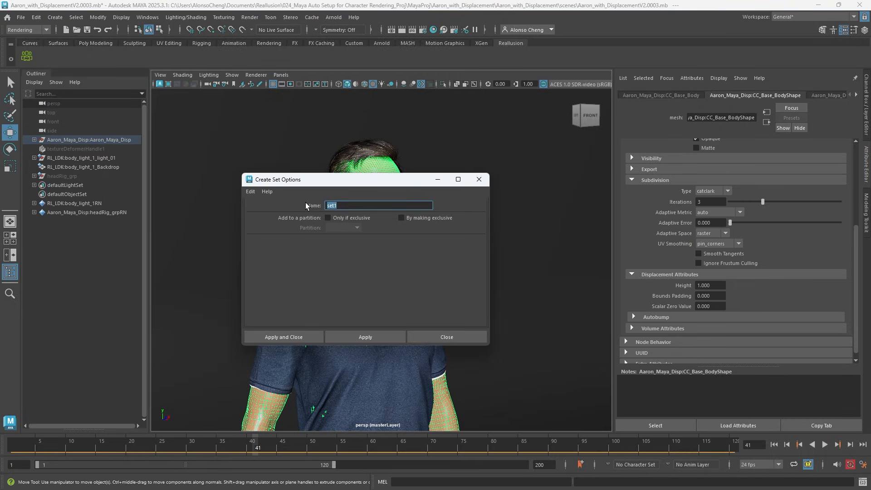
type("Displacement_Sets")
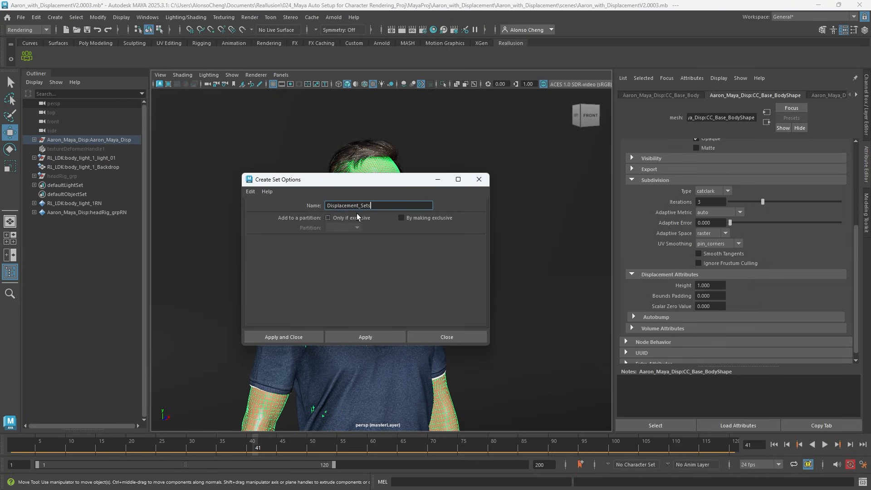
left_click(271, 336)
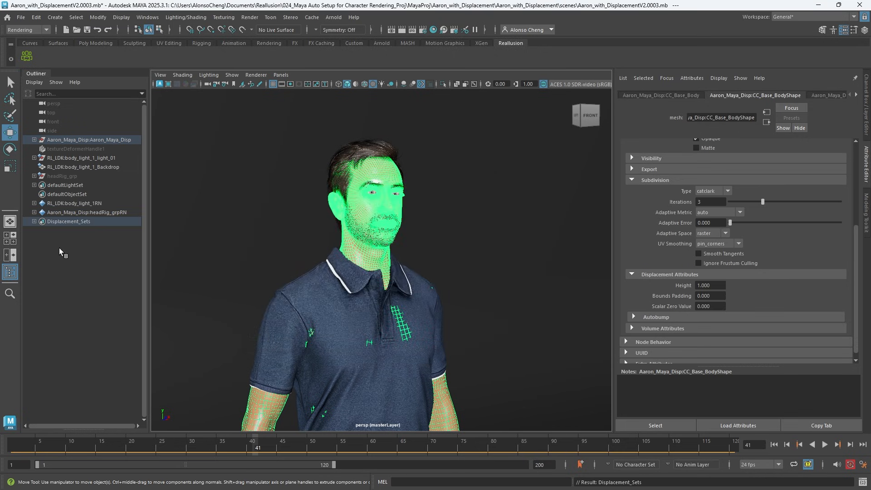
Step: Add the aiDispHeight attribute as an Arnold override on Displacement_Sets
left_click(70, 222)
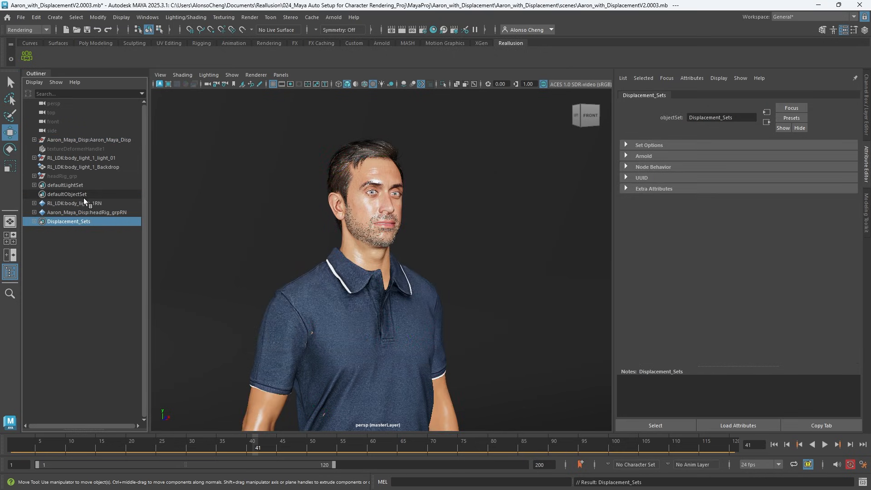
left_click(34, 221)
left_click(630, 157)
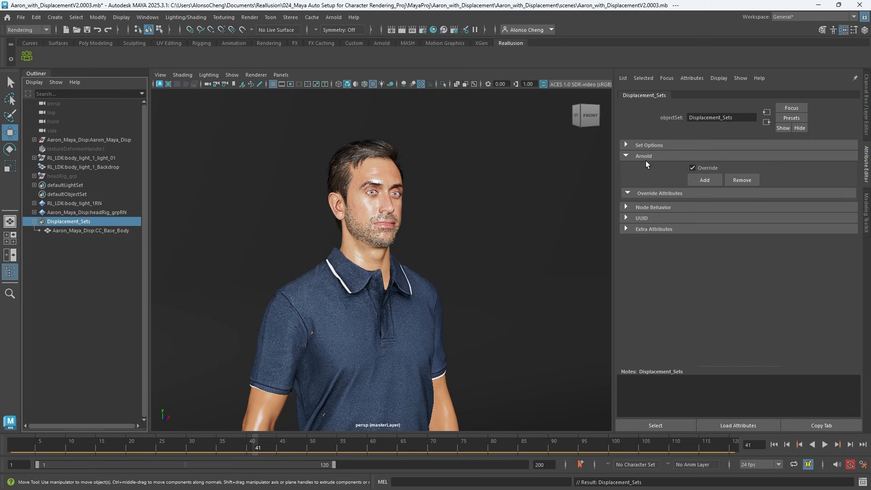
left_click(704, 180)
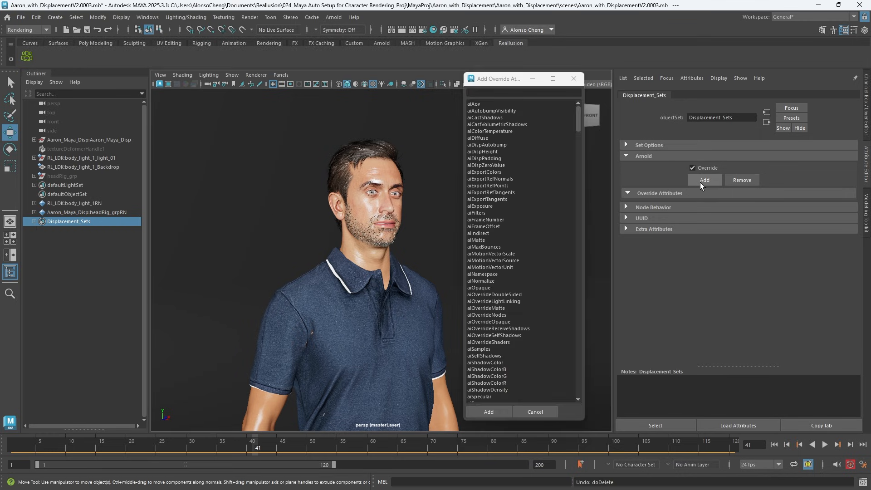
left_click(481, 93)
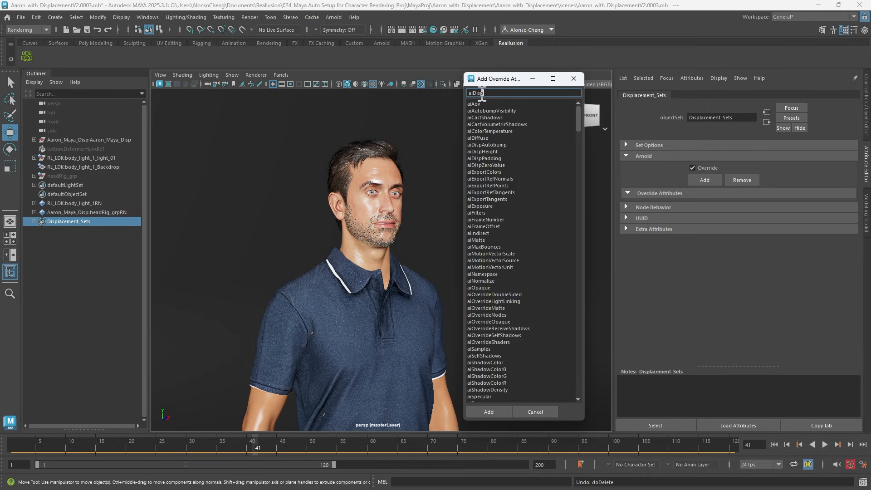
key("Return")
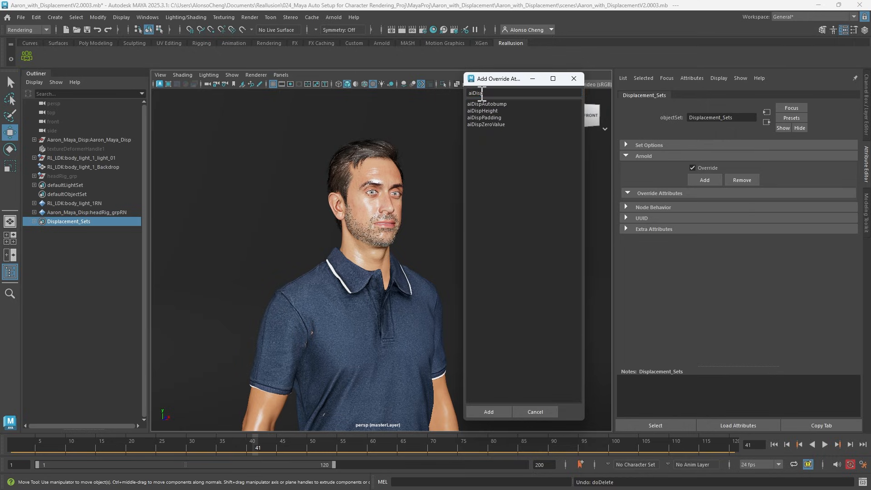
left_click(501, 110)
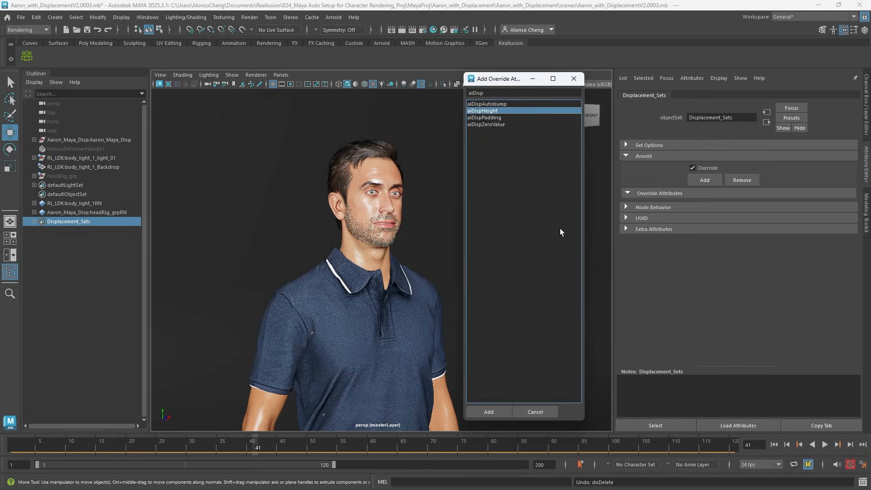
left_click(487, 411)
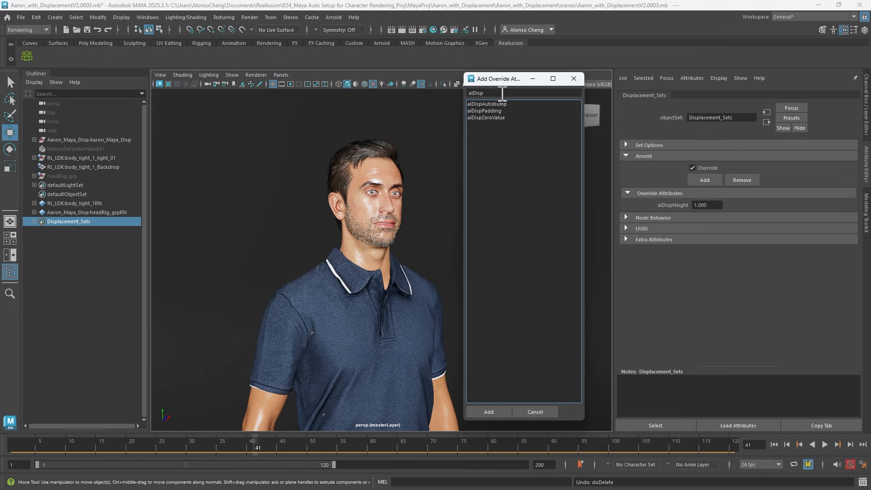
Step: Add aiSubdivIterations and aiSubdivType as Arnold overrides on Displacement_Sets and set them to 3 and catclark
left_click_drag(502, 93, 443, 92)
type("aiSub")
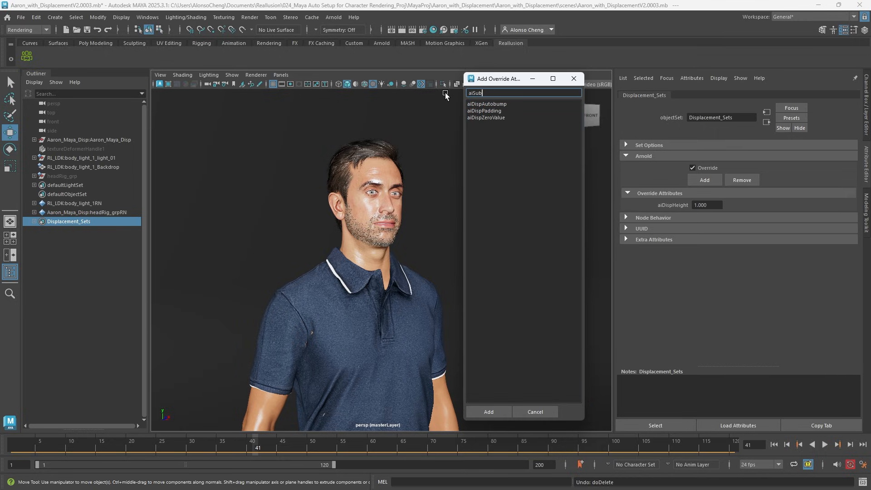
key("Return")
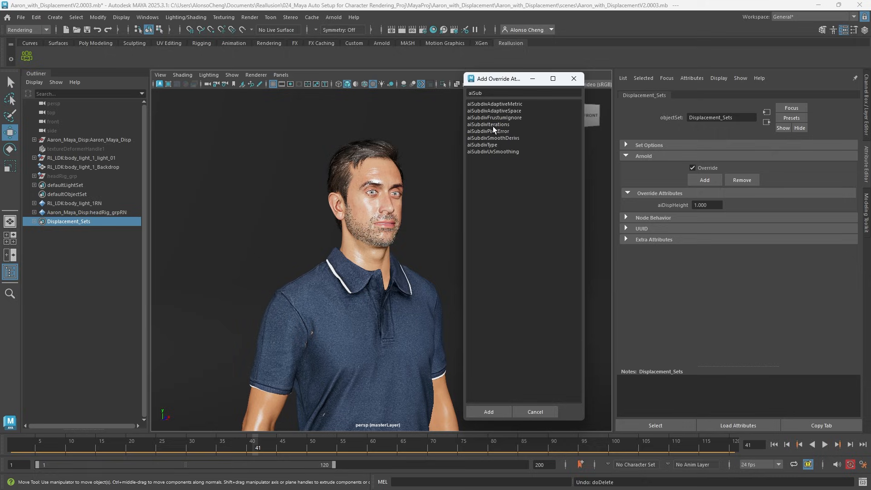
left_click(478, 126)
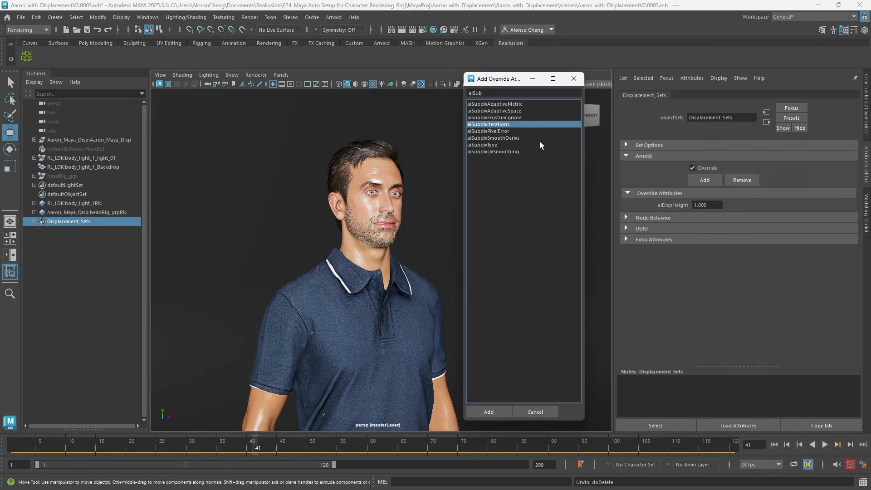
left_click(487, 145, "ctrl")
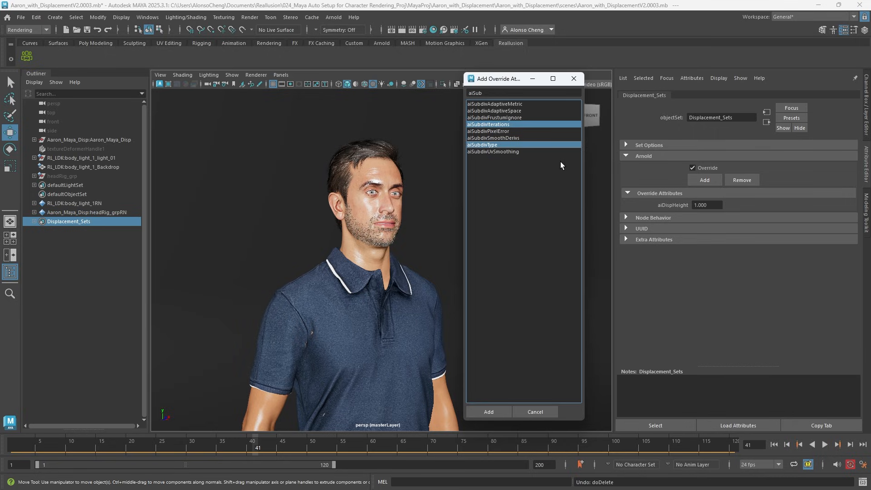
left_click(490, 413)
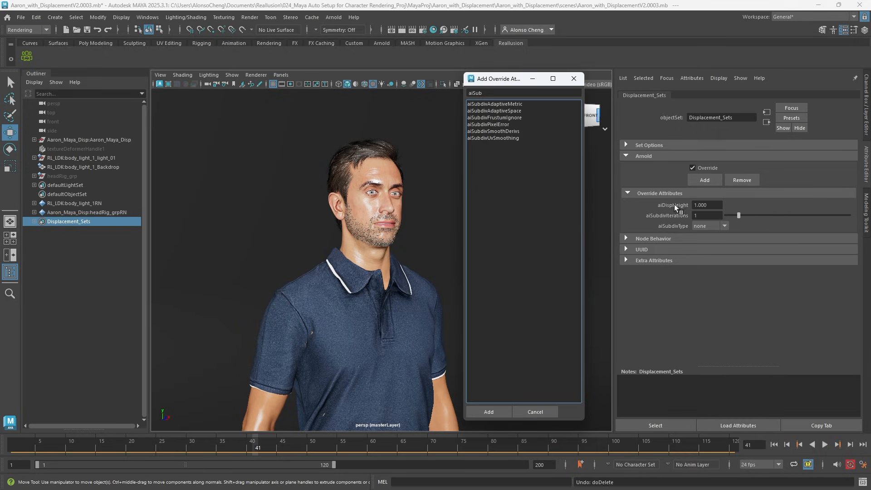
left_click(572, 79)
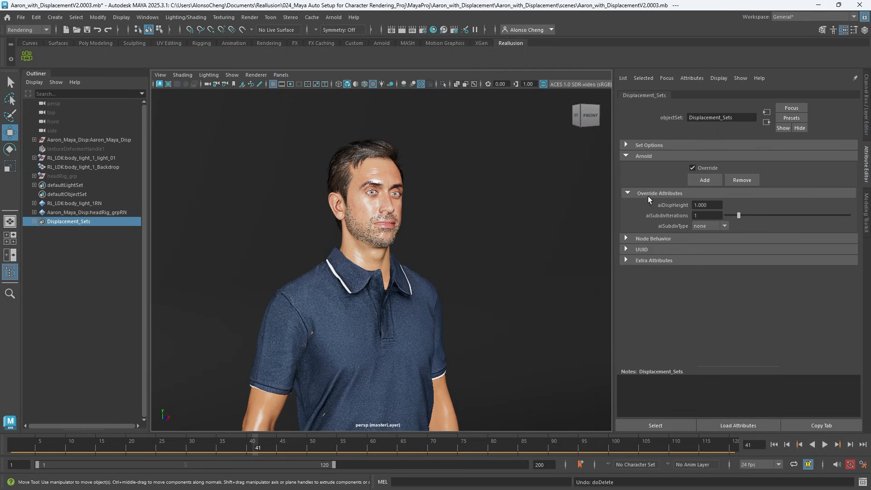
left_click(706, 205)
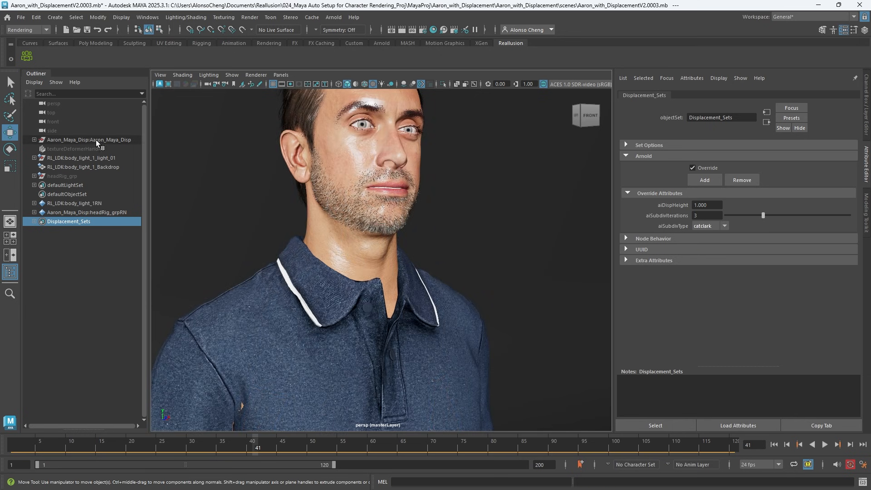
Step: Find the CC_Base_Teeth mesh with the filter "teeth" and add it to Displacement_Sets
left_click(72, 93)
type("t")
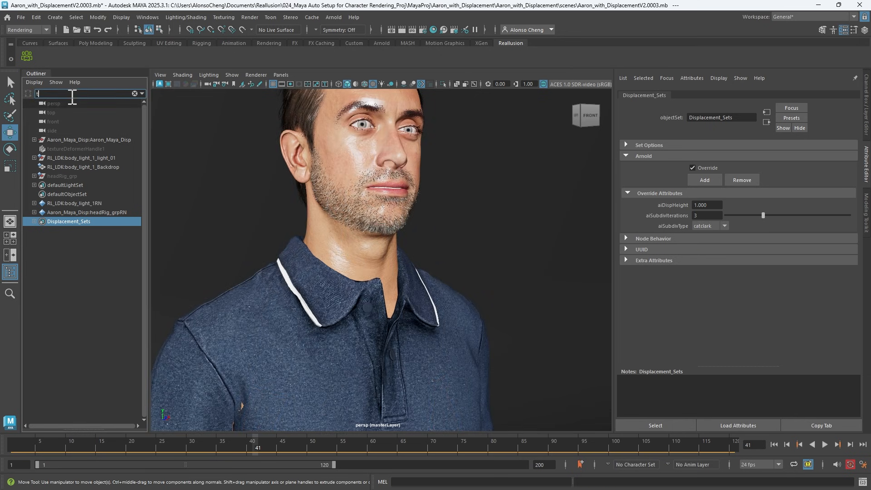
type("eeth")
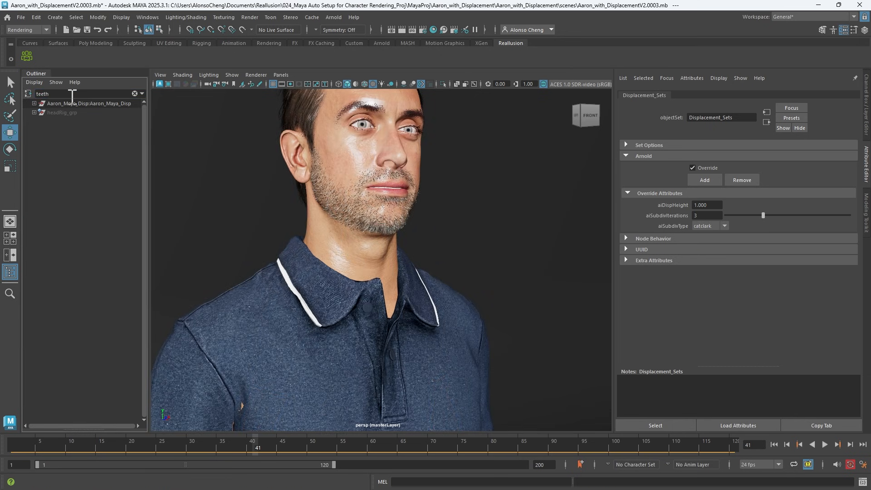
left_click(34, 104)
left_click(88, 120)
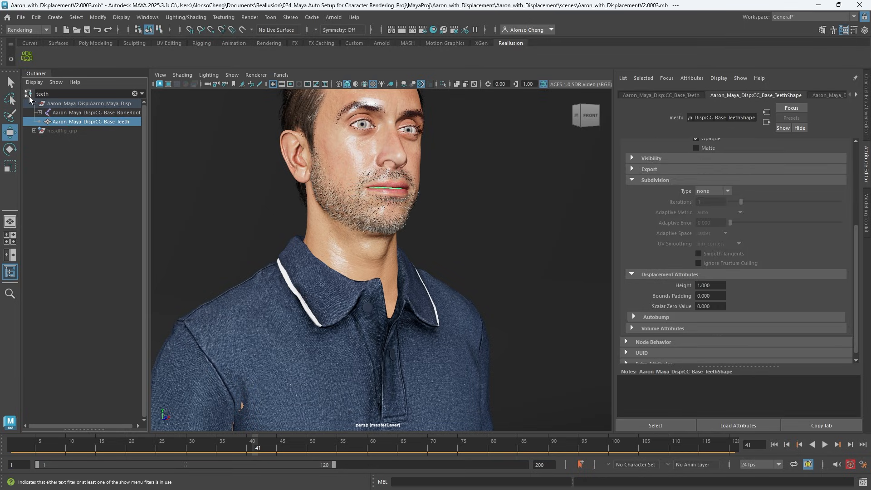
left_click(134, 93)
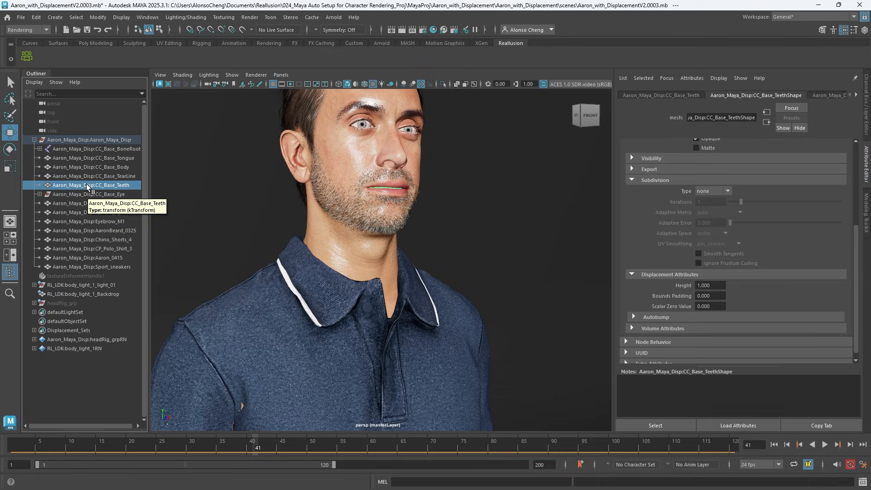
middle_click_drag(86, 184, 36, 330)
left_click(35, 330)
Step: Add the CC_Base_Tongue mesh to Displacement_Sets and select the set
left_click(113, 157)
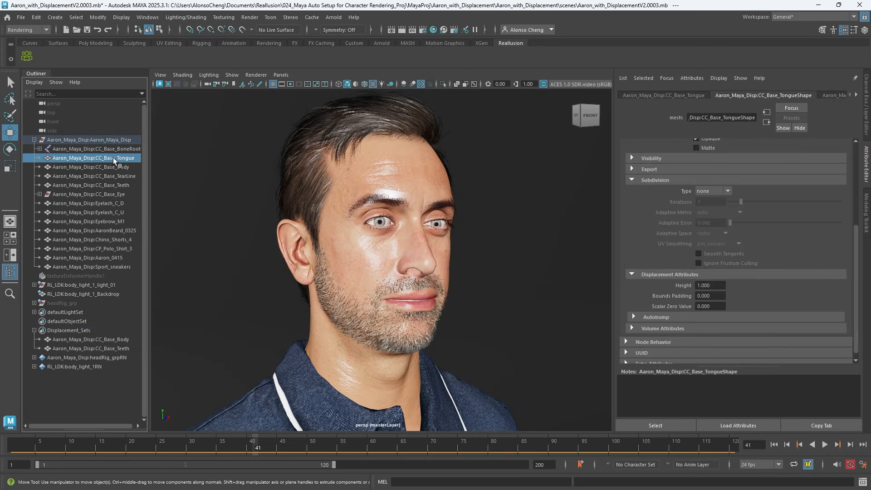
middle_click_drag(79, 308, 77, 332)
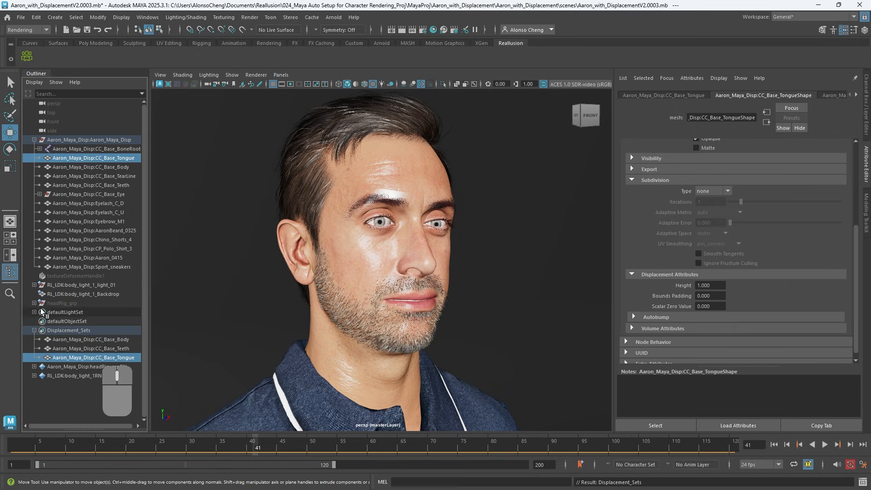
left_click(72, 332)
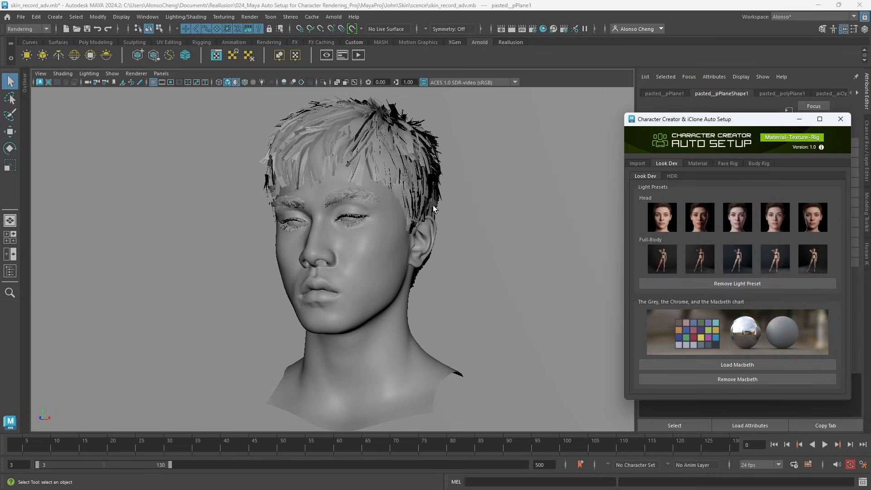
Step: Set the head skin's Specular to 0.2 in the Auto Setup material parameters, re-render and compare the snapshots
left_click(689, 163)
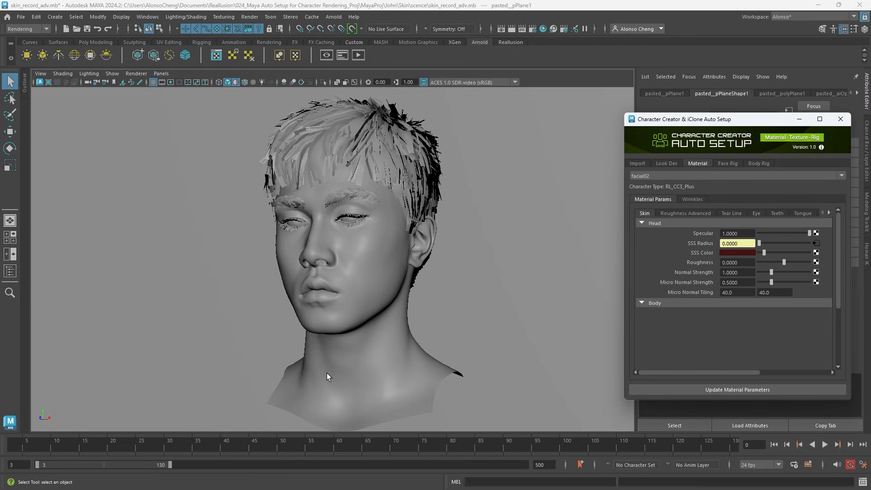
scroll(408, 408, "down", 2)
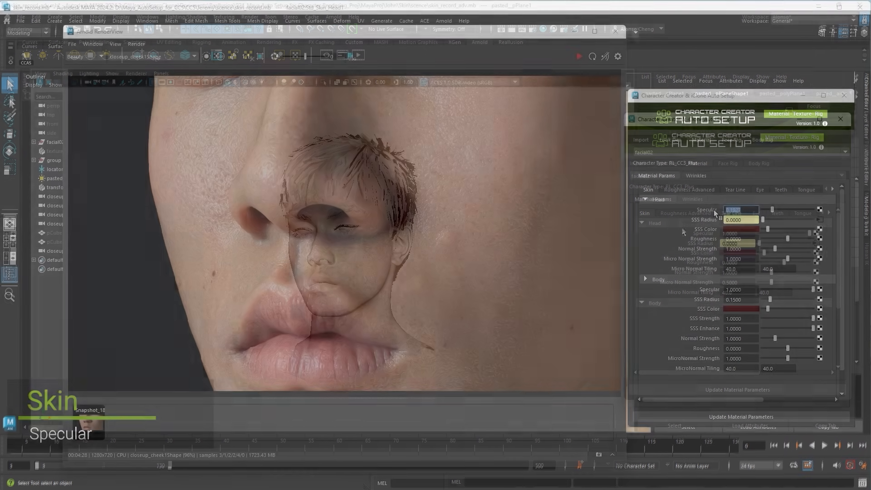
type("0.2")
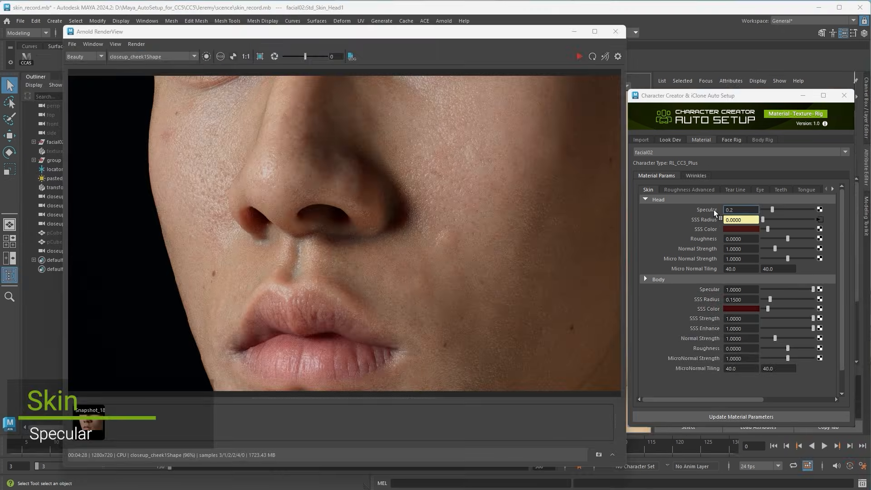
key("Return")
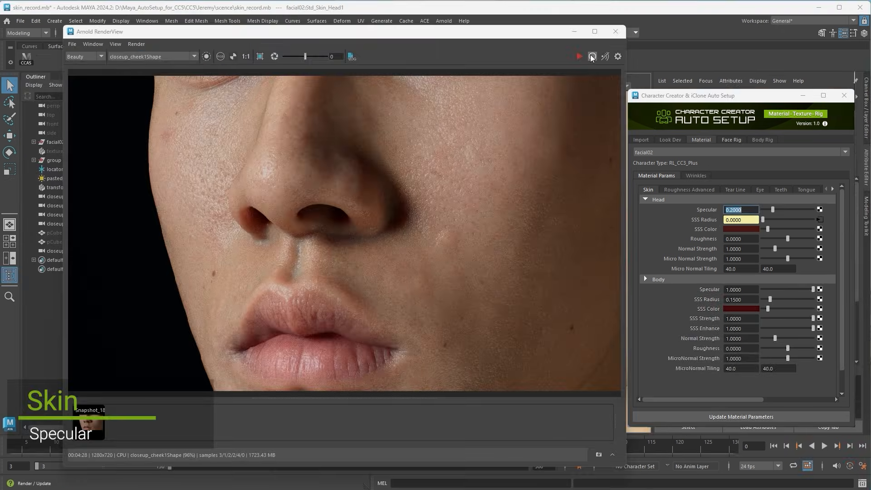
left_click(591, 56)
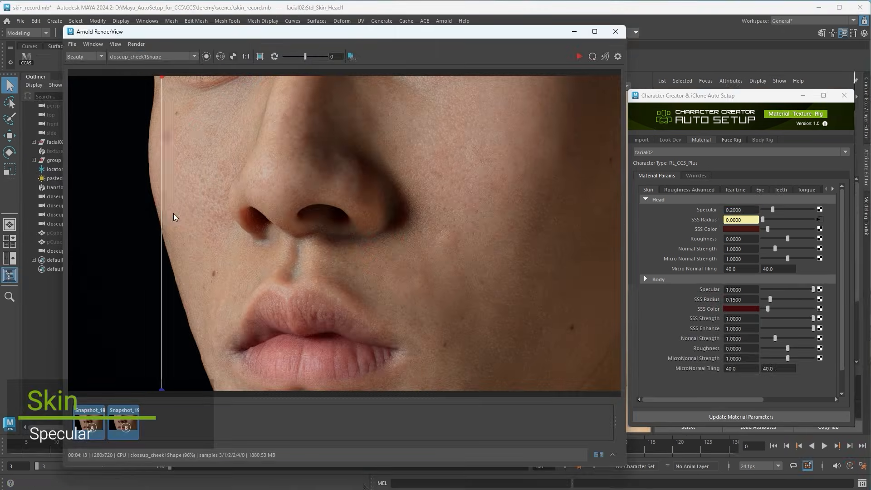
left_click_drag(163, 209, 122, 196)
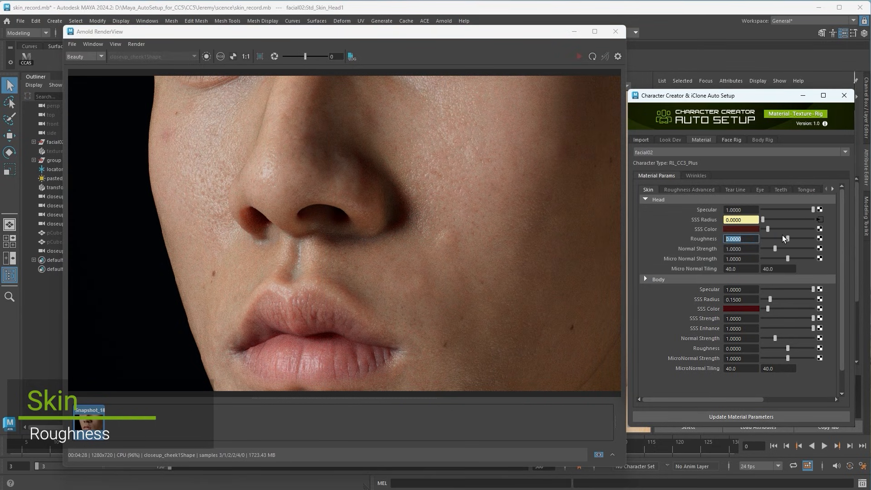
Step: Set the head skin's Roughness to 2 and compare the before-and-after renders of the cheek
left_click_drag(785, 239, 792, 240)
double_click(739, 239)
type("2")
key("Return")
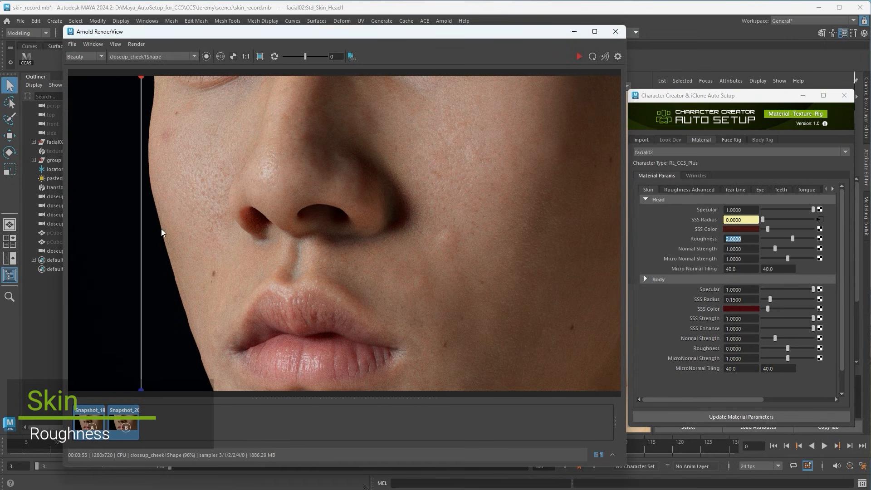
left_click_drag(162, 233, 110, 204)
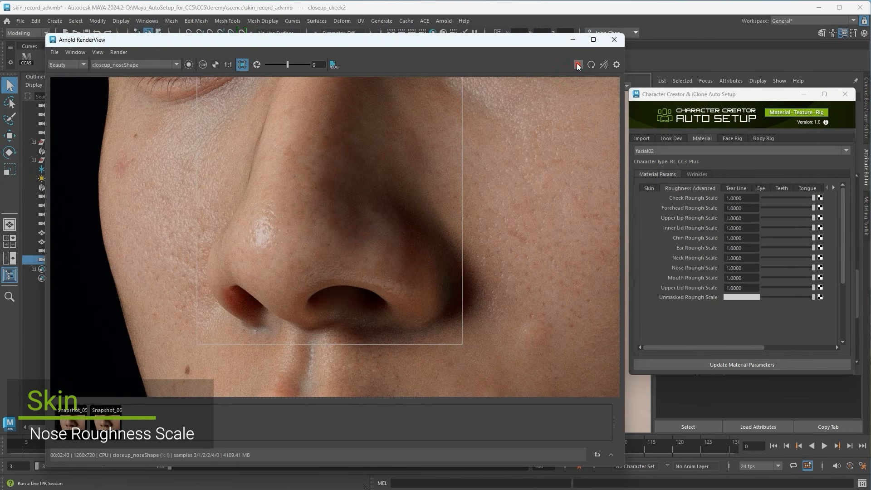
Step: Run a live render of the nose region, set the Nose Rough Scale to 0 and compare the snapshots
left_click(577, 64)
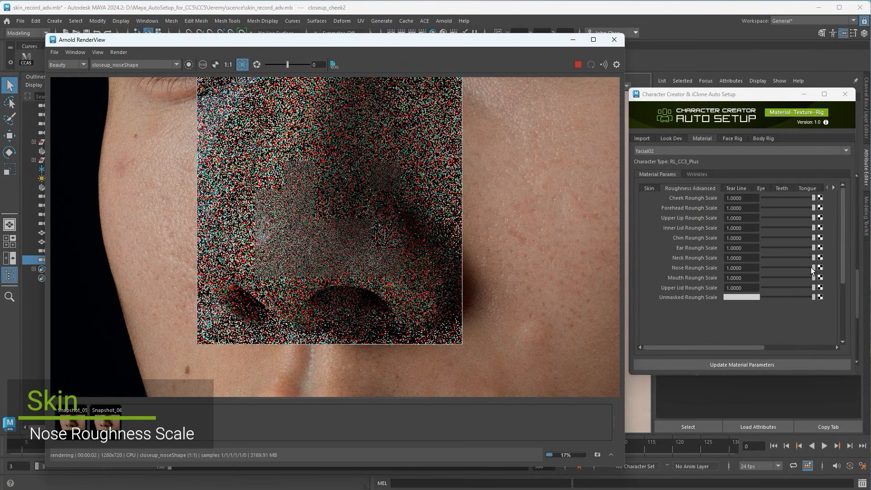
left_click_drag(812, 268, 763, 268)
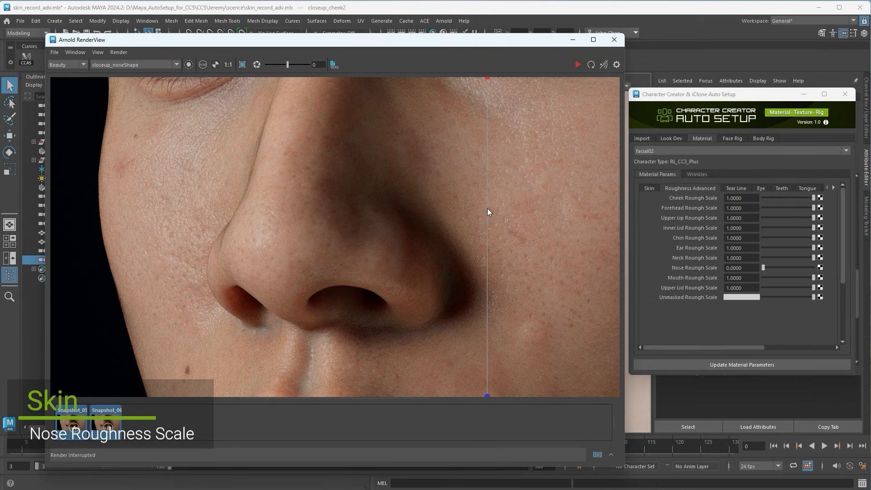
left_click_drag(487, 210, 476, 194)
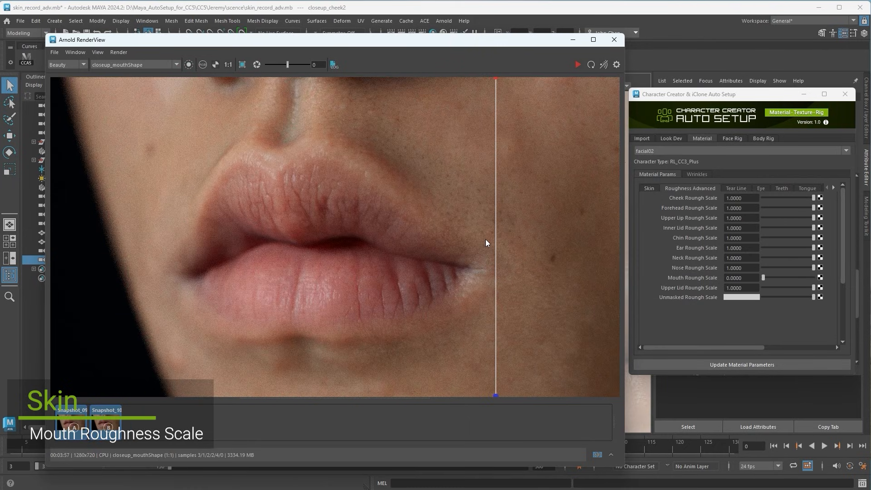
Step: Compare the before-and-after snapshots for the Mouth Rough Scale and Cheek Rough Scale changes
left_click_drag(486, 243, 505, 237)
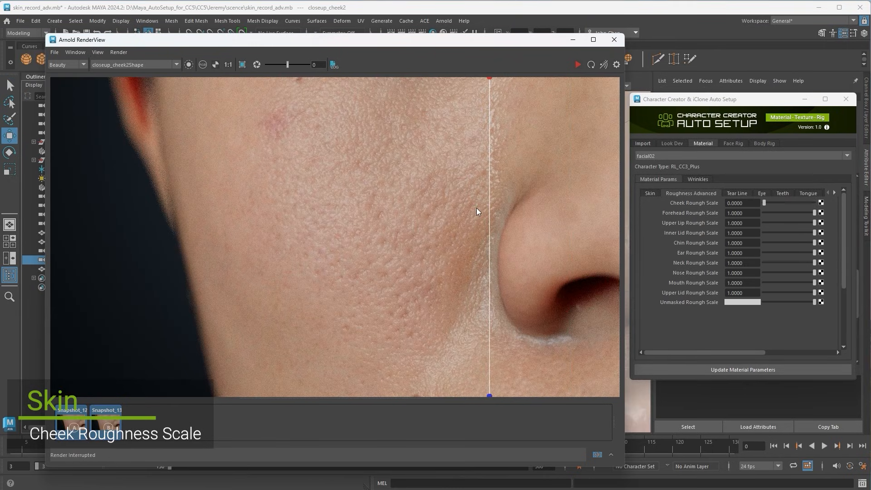
left_click_drag(478, 208, 591, 197)
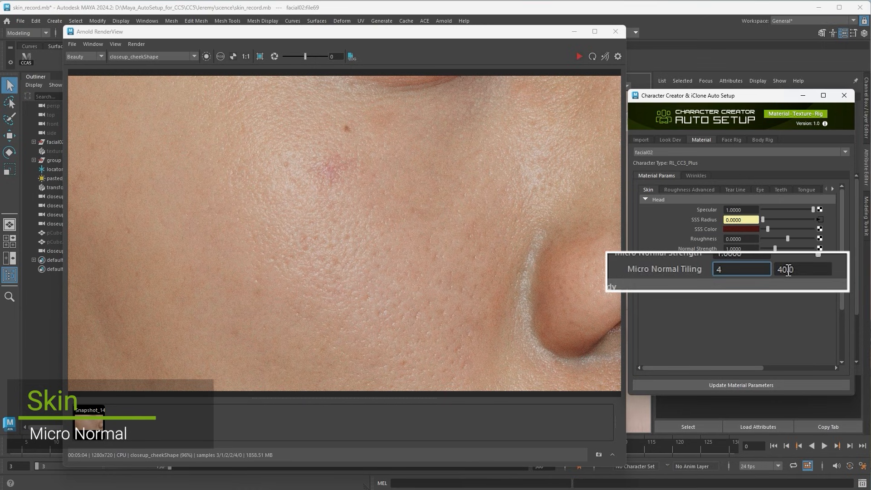
Step: Set the head skin's Micro Normal Tiling to 4 in both directions, render the cheek and compare the result
left_click_drag(809, 270, 748, 269)
type("4")
key("Return")
left_click(579, 57)
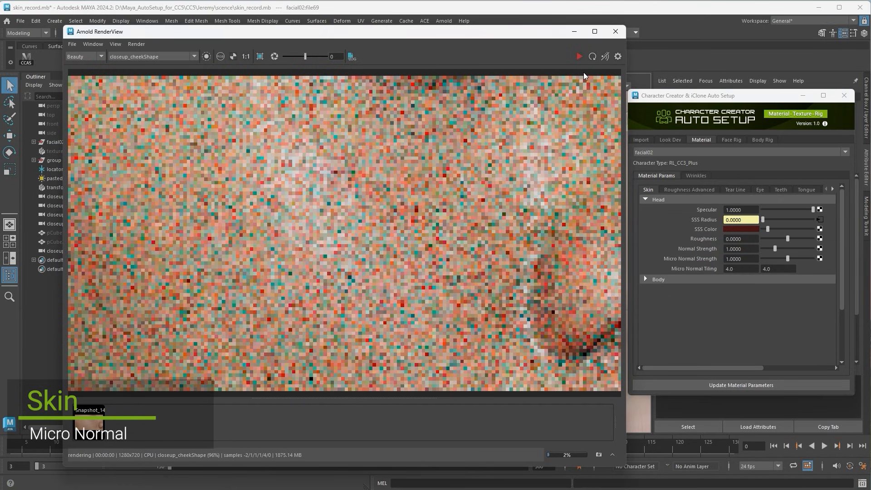
left_click_drag(550, 290, 123, 274)
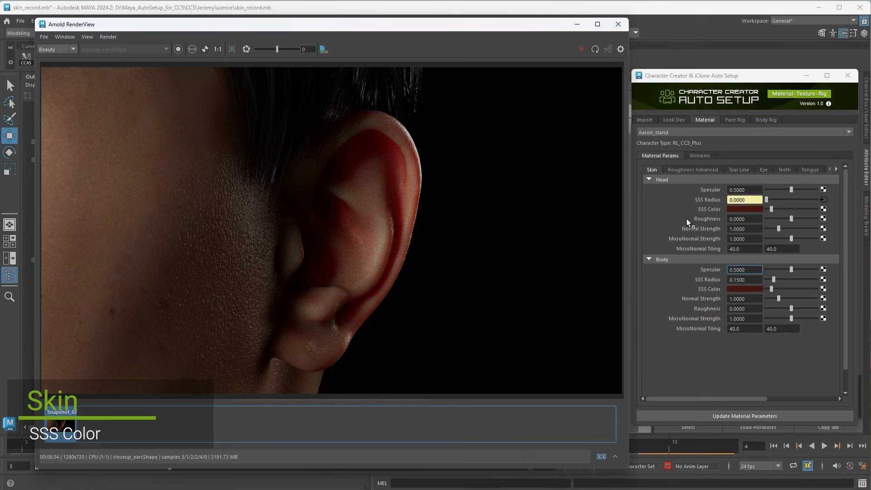
Step: Change the head skin's SSS Color to a darker red and compare the ear renders
left_click(738, 209)
left_click(685, 204)
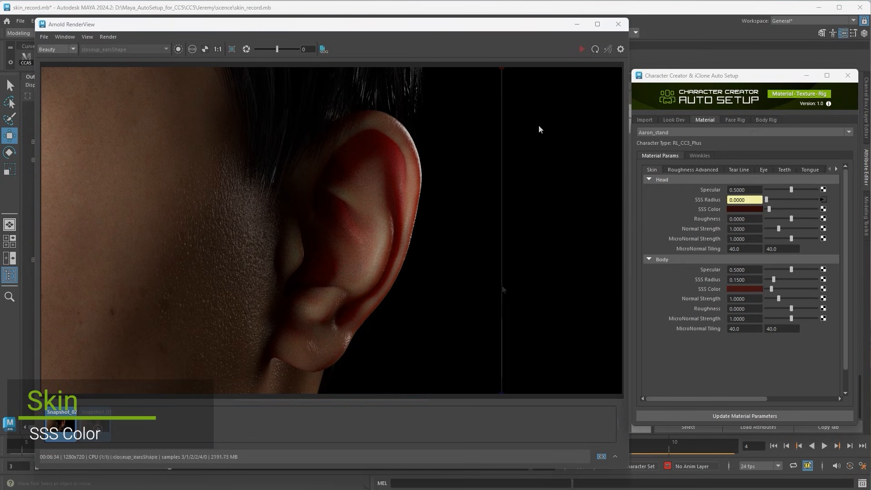
left_click_drag(499, 254, 483, 285)
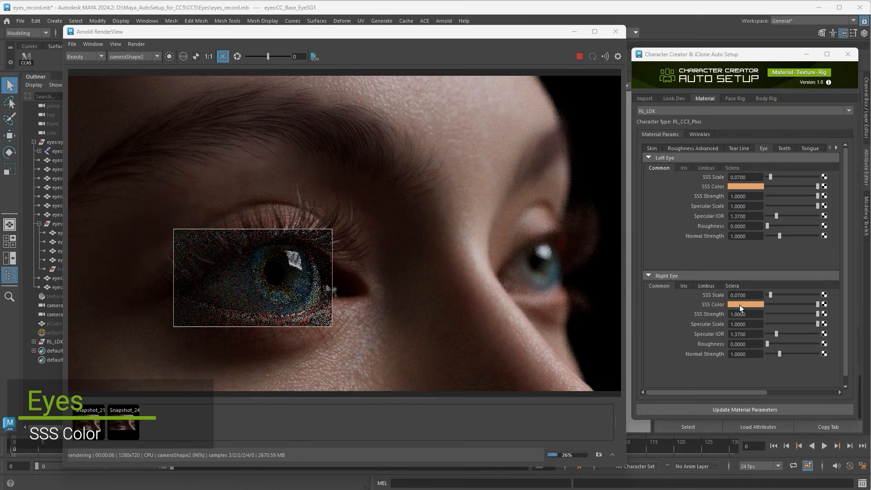
Step: Change the right eye's SSS Color to light blue and compare the eye renders
left_click(739, 305)
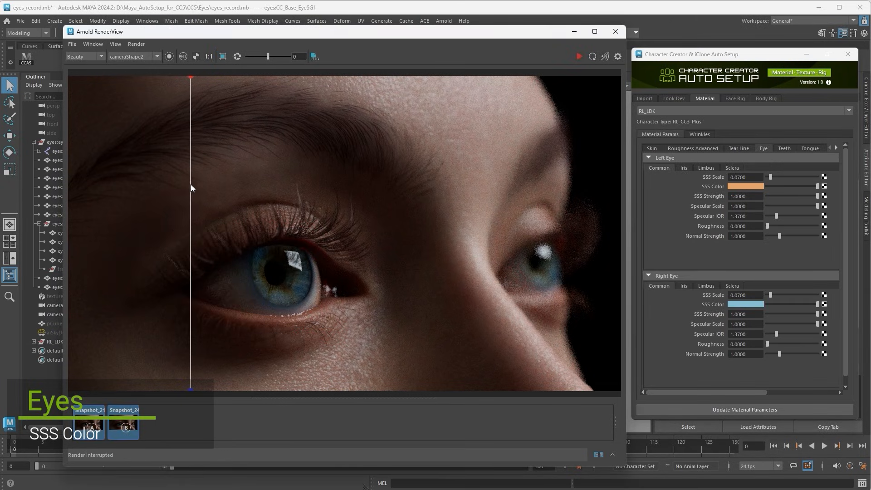
left_click_drag(191, 185, 162, 209)
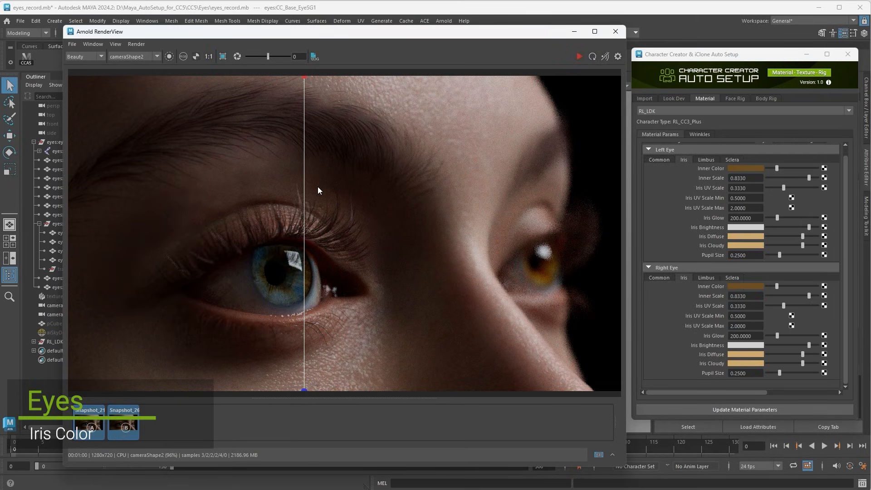
Step: Compare the before-and-after eye snapshots for the iris color and pupil size changes
left_click_drag(317, 187, 550, 175)
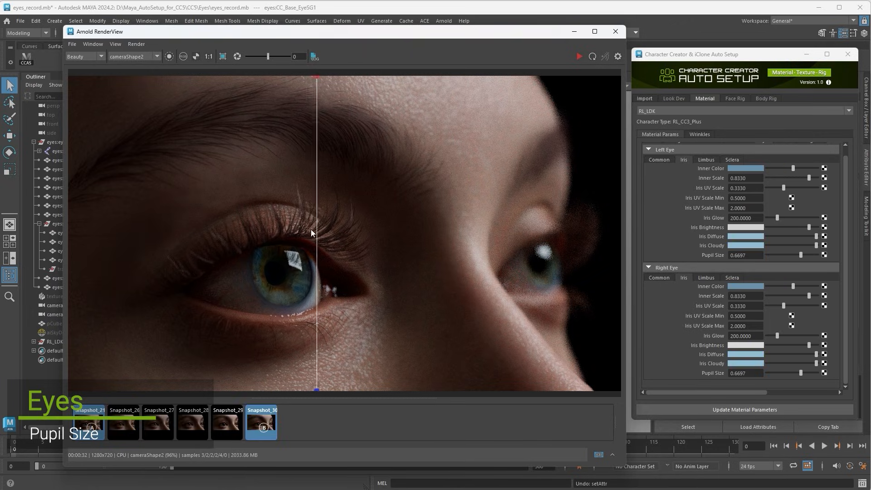
left_click_drag(312, 228, 186, 180)
left_click_drag(598, 145, 187, 132)
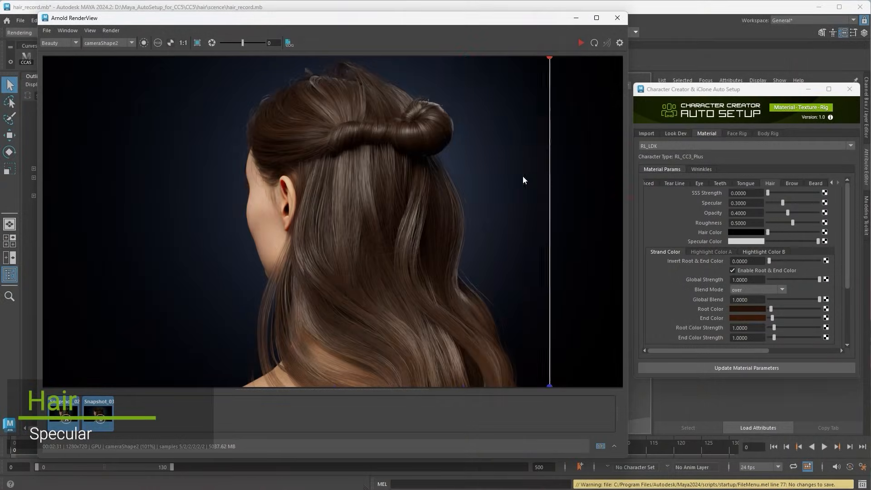
Step: Compare the hair snapshots for the Specular, Roughness, Root and End Color, and Invert Root & End Color changes
left_click_drag(523, 181, 482, 165)
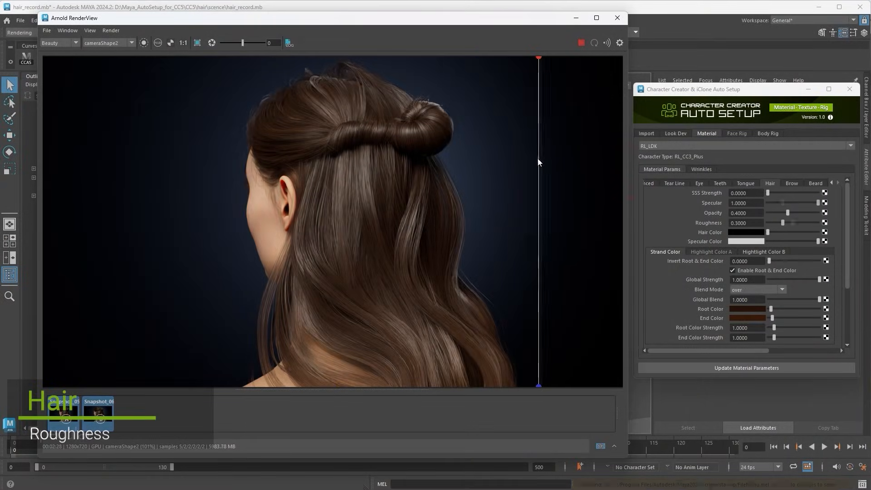
mouse_move(538, 158)
left_mouse_down()
mouse_move(220, 156)
mouse_move(526, 156)
left_mouse_up()
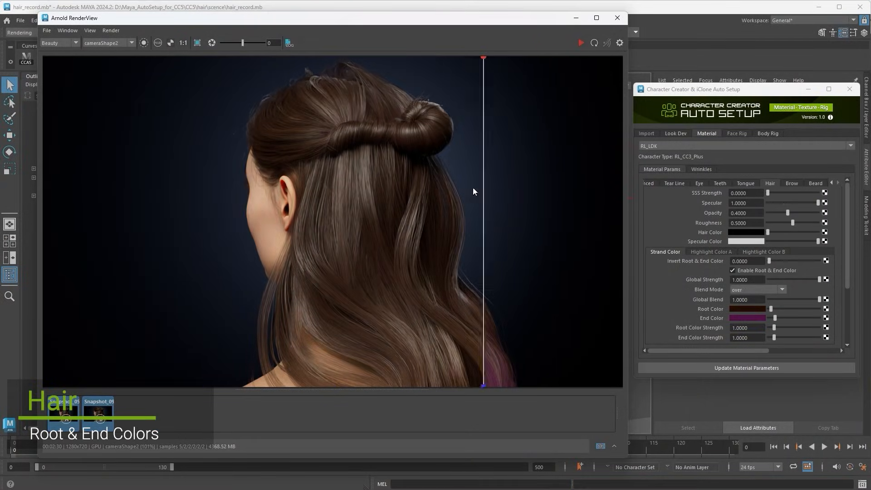
left_click_drag(474, 189, 405, 182)
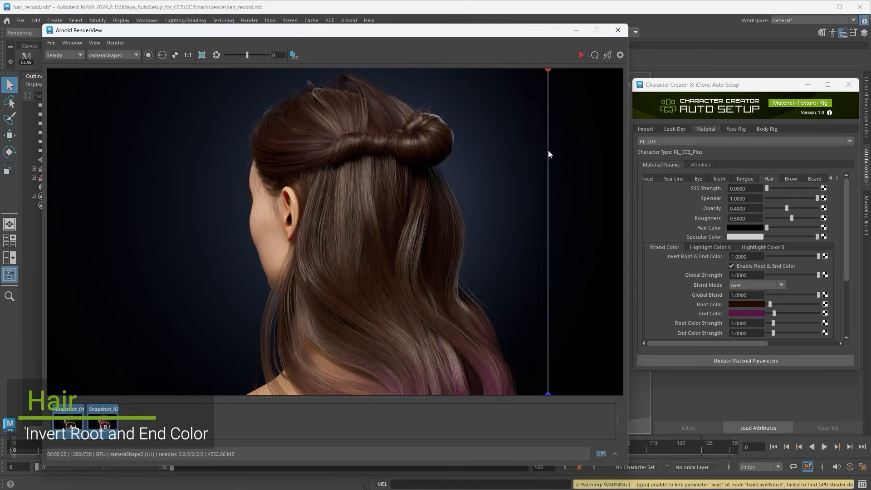
mouse_move(550, 154)
left_mouse_down()
mouse_move(241, 140)
mouse_move(290, 132)
mouse_move(565, 133)
mouse_move(202, 136)
mouse_move(553, 140)
left_mouse_up()
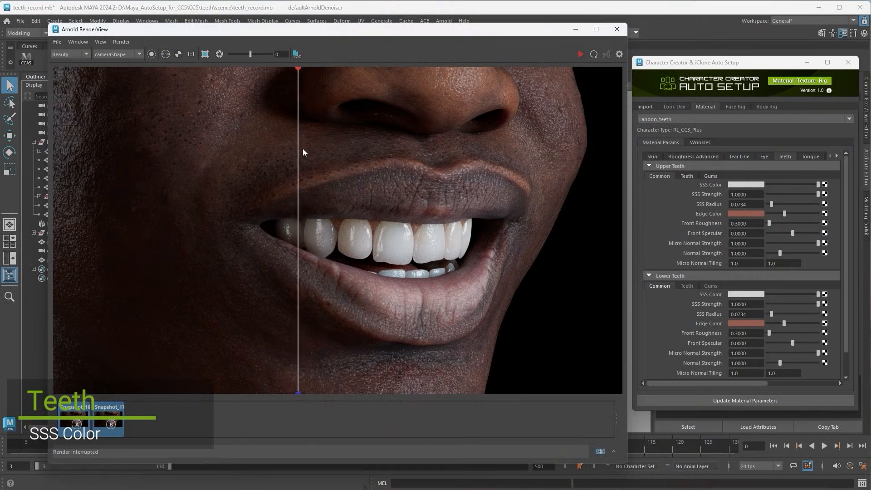
Step: Compare the teeth snapshots for the SSS Color, SSS Strength and Front Roughness changes
left_click_drag(303, 149, 346, 143)
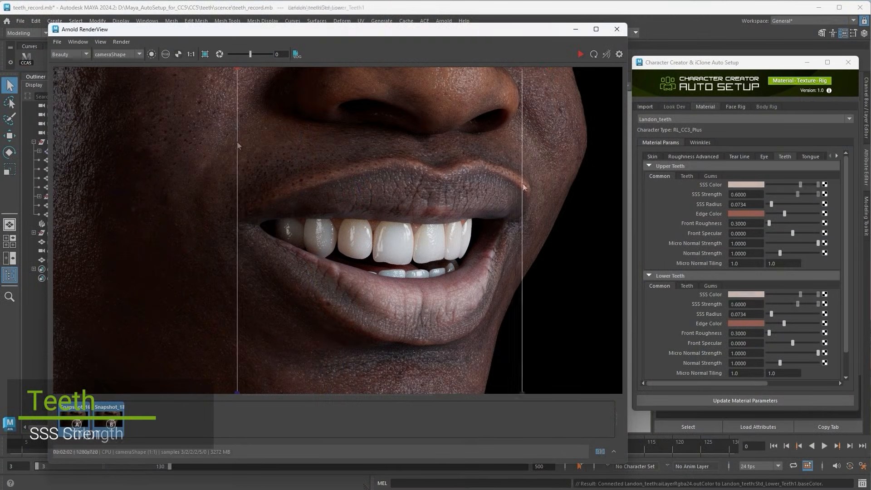
left_click_drag(238, 182, 253, 180)
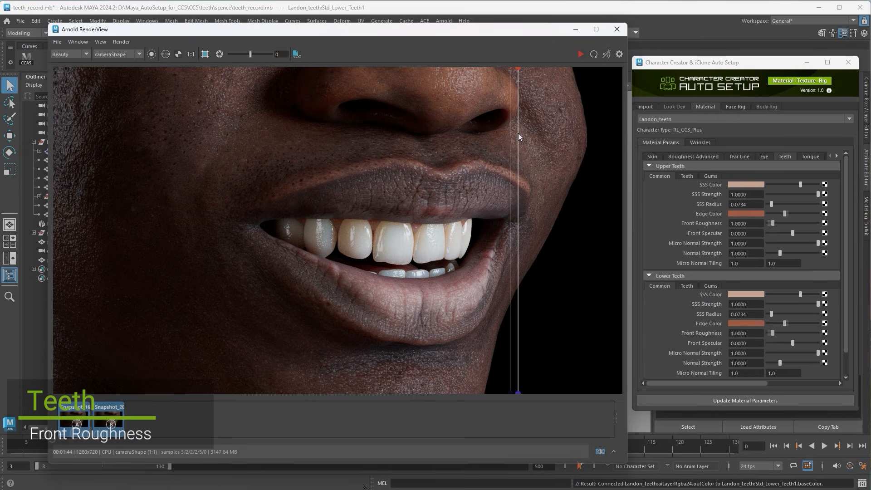
left_click_drag(518, 134, 339, 139)
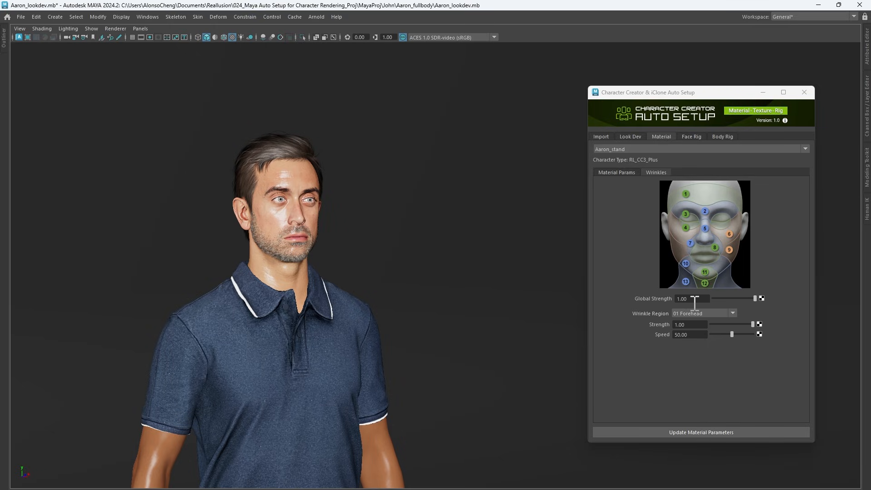
Step: Examine the wrinkle Global Strength setting and look through the available wrinkle regions
left_click_drag(699, 299, 667, 299)
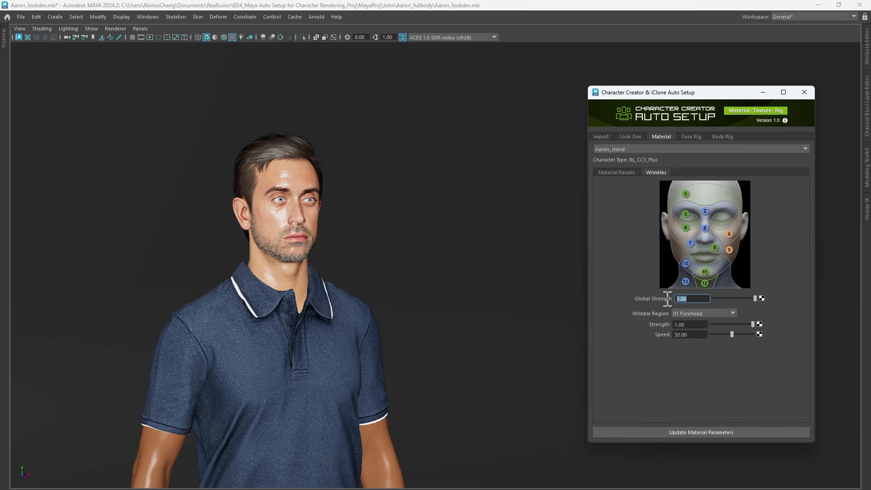
left_click(648, 313)
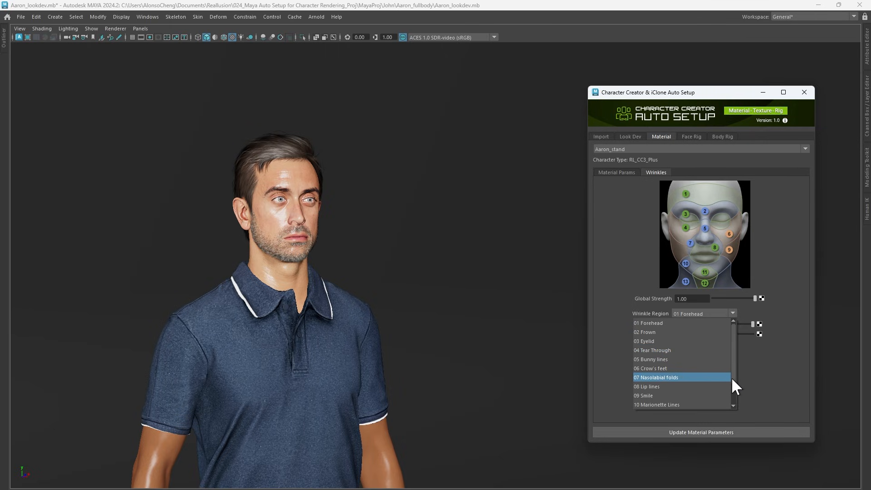
scroll(732, 383, "down", 1)
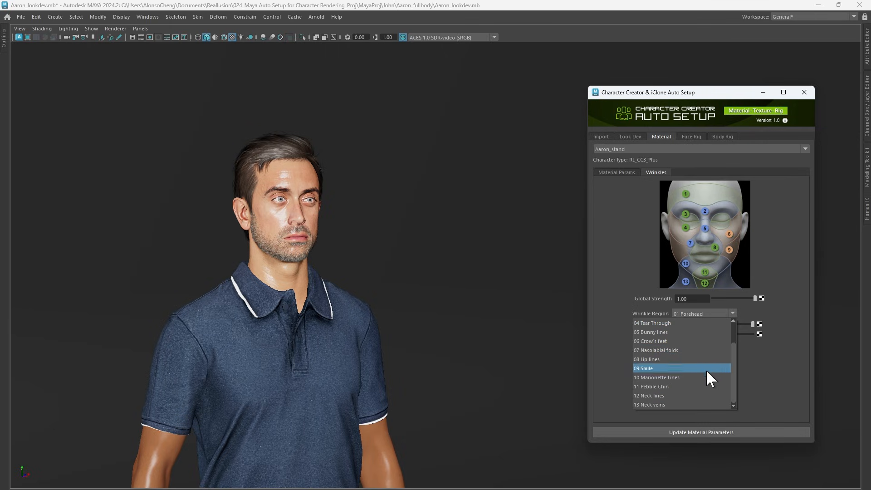
scroll(706, 393, "up", 1)
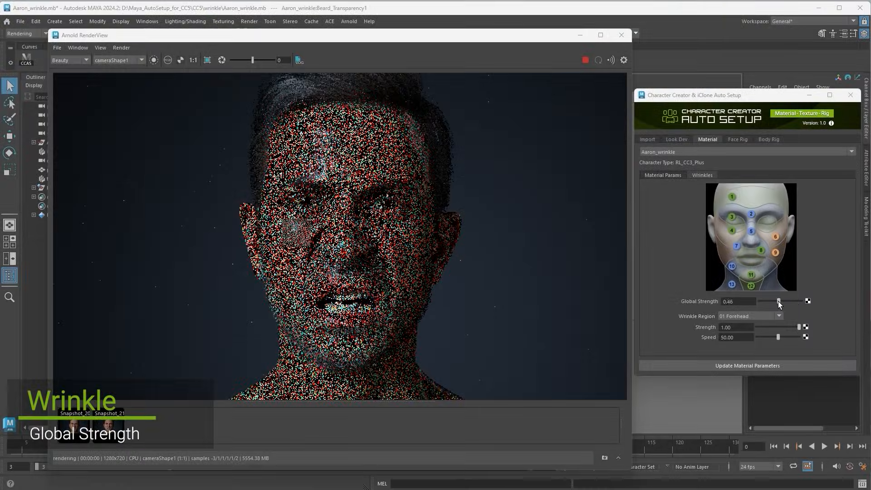
Step: Set the wrinkle Global Strength to 0 and compare the wrinkle snapshots of the full face, forehead and frown lines
left_click_drag(777, 301, 753, 302)
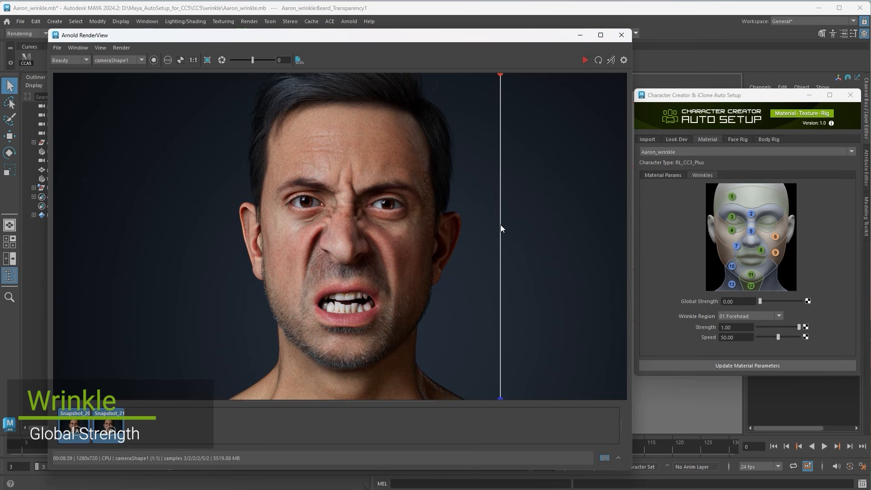
left_click_drag(500, 224, 308, 224)
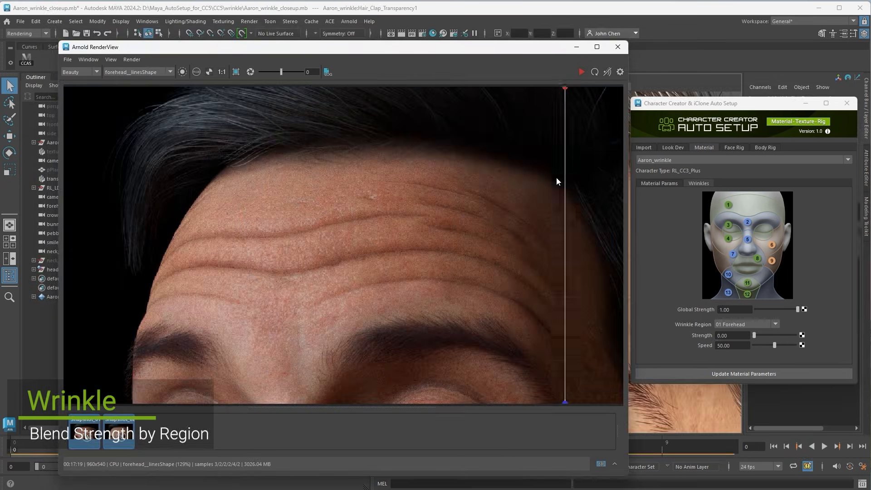
left_click_drag(564, 178, 535, 173)
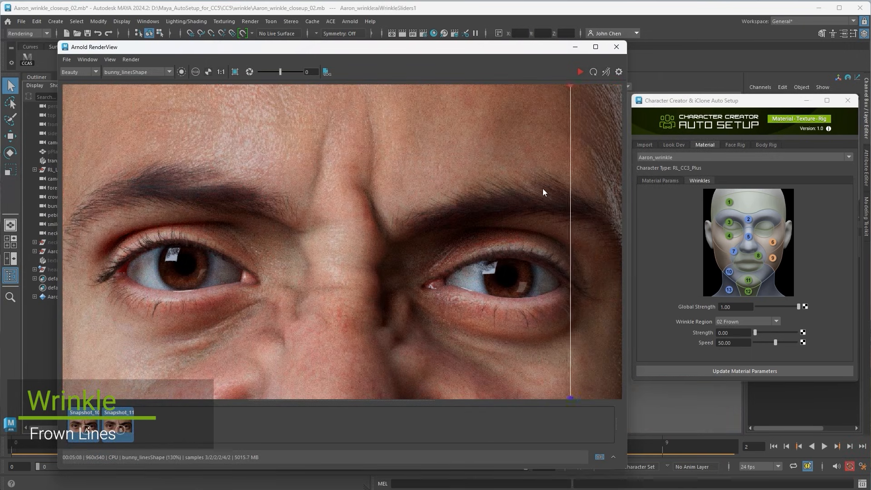
left_click_drag(543, 189, 357, 186)
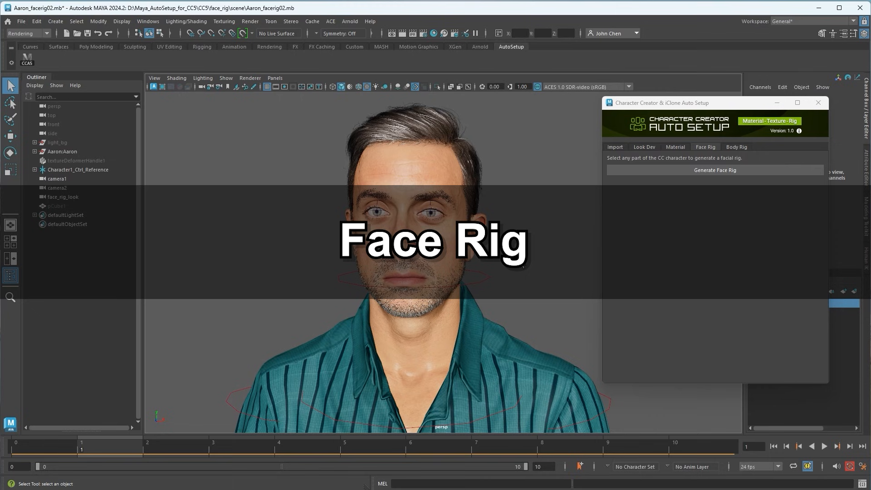
Step: Generate a face rig from the character's body mesh and move its left brow-down control to about 0.86 in Y
left_click(440, 239)
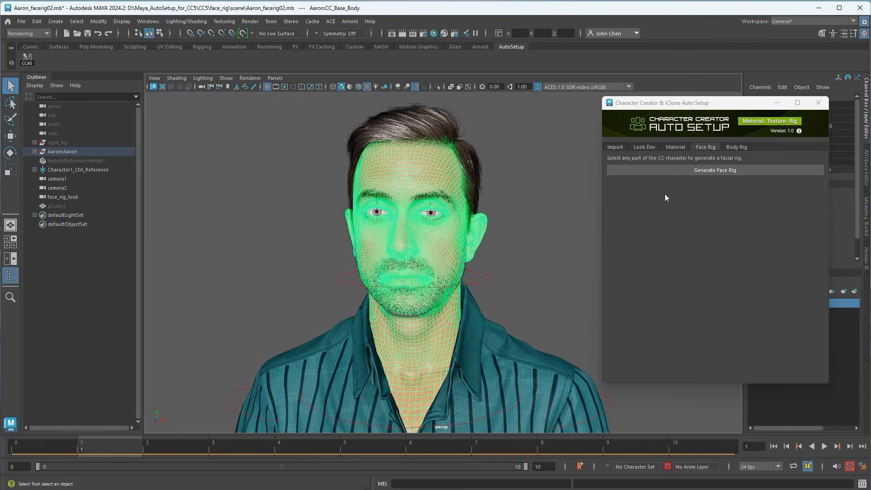
left_click(706, 172)
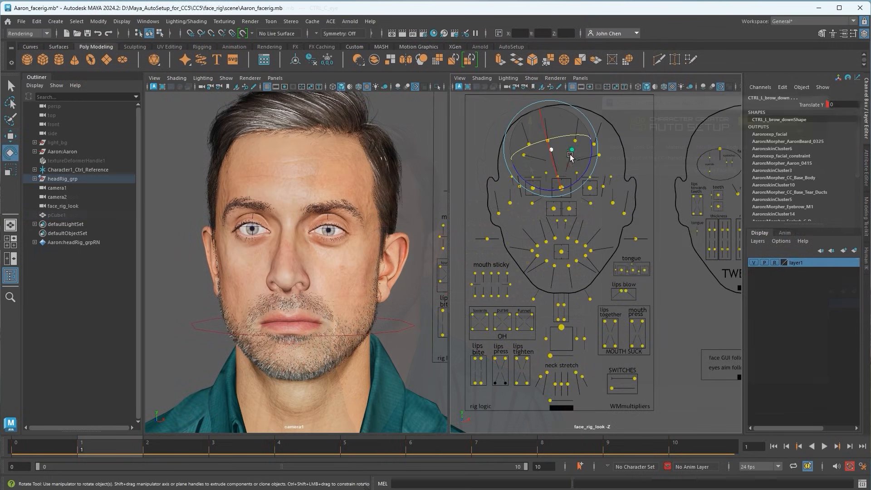
key("w")
left_click_drag(570, 156, 569, 198)
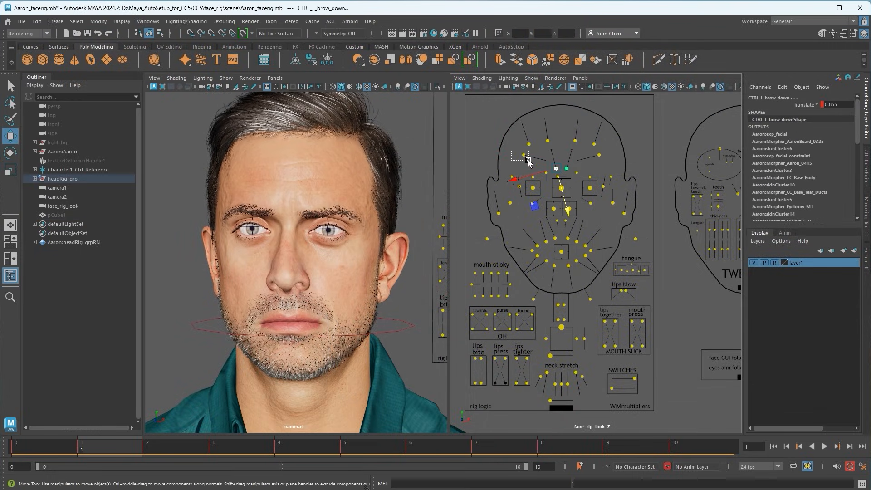
left_click_drag(567, 166, 573, 170)
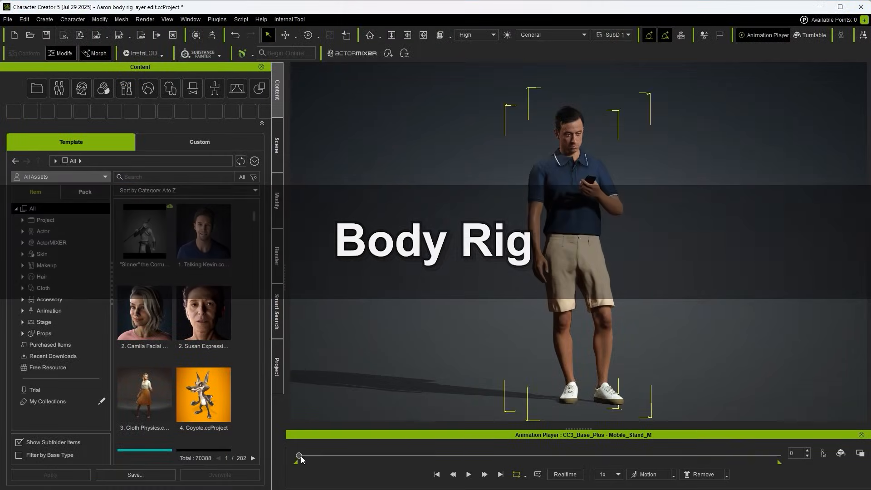
Step: Switch to Character Creator 5 and scrub through the character's standing phone animation
left_click_drag(300, 455, 506, 449)
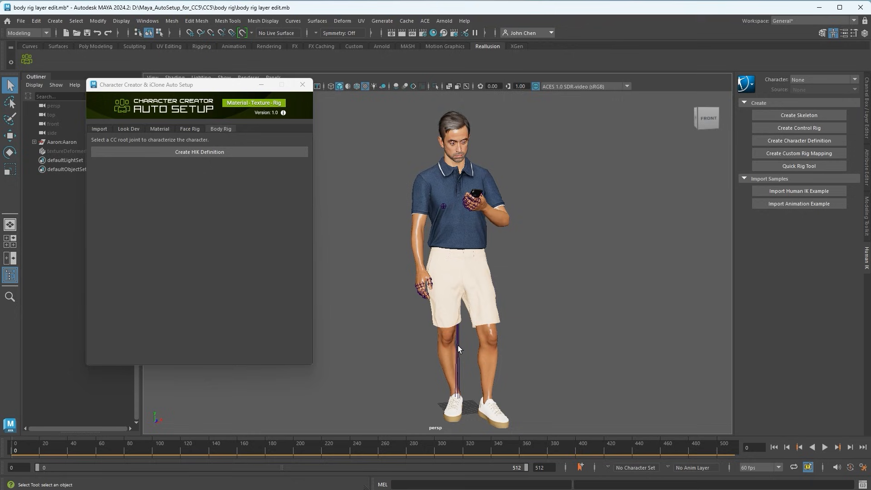
Step: Create the HIK definition from the character's root joint and bake the animation to a control rig
left_click(216, 153)
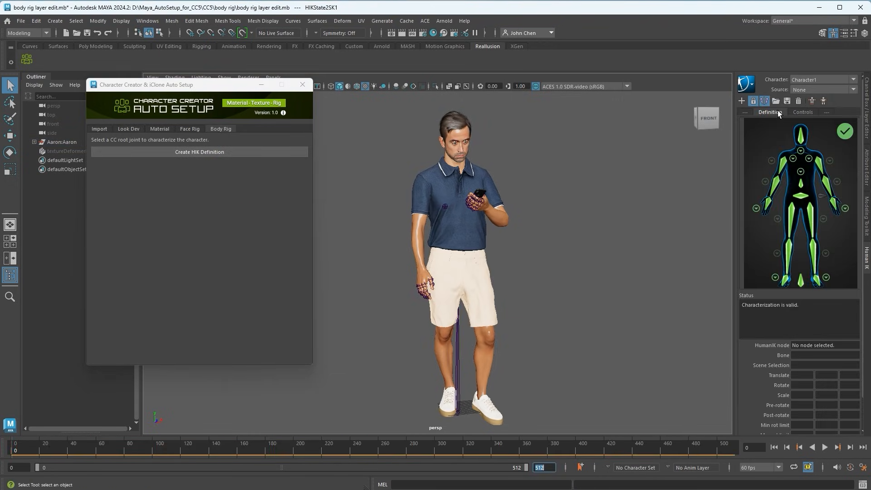
left_click(749, 86)
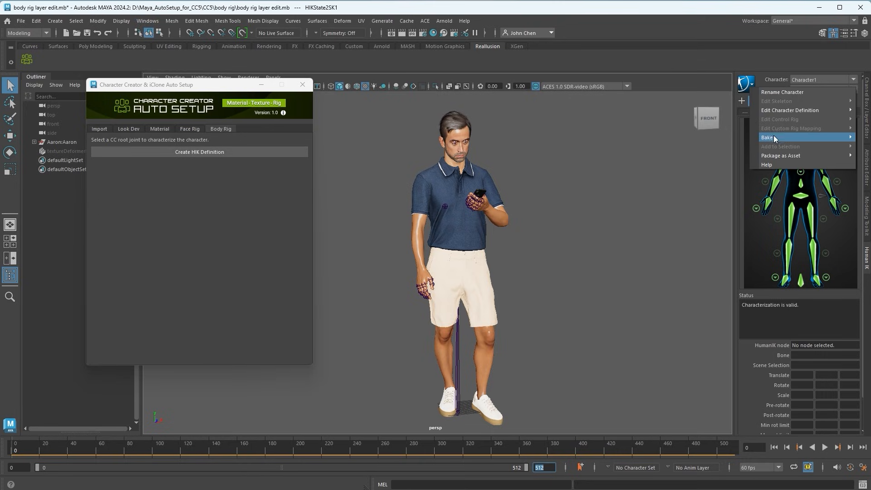
mouse_move(774, 136)
left_click(715, 146)
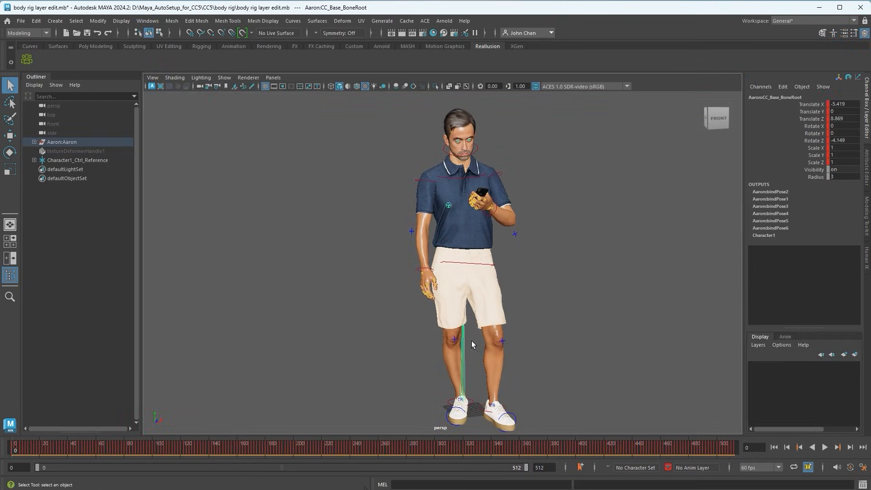
Step: Create an empty animation layer and add all of the character's control rig effectors to it
left_click(785, 337)
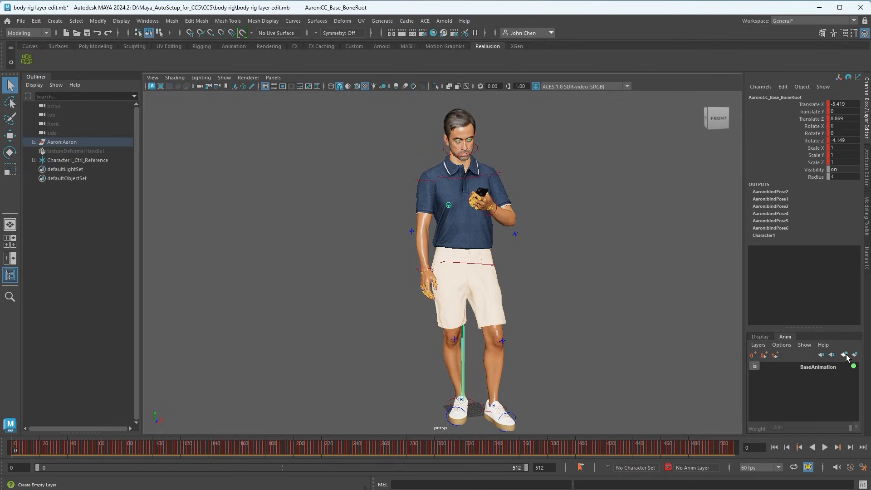
left_click(565, 273)
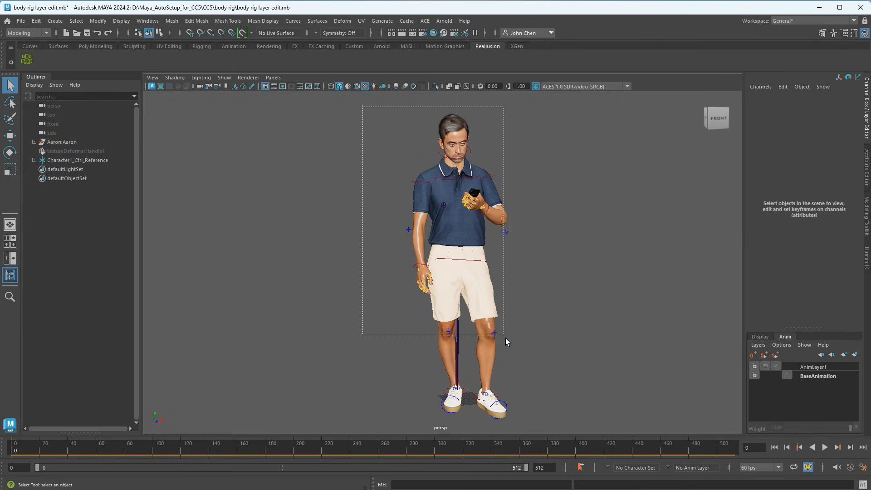
left_click_drag(354, 104, 565, 428)
right_click(813, 364)
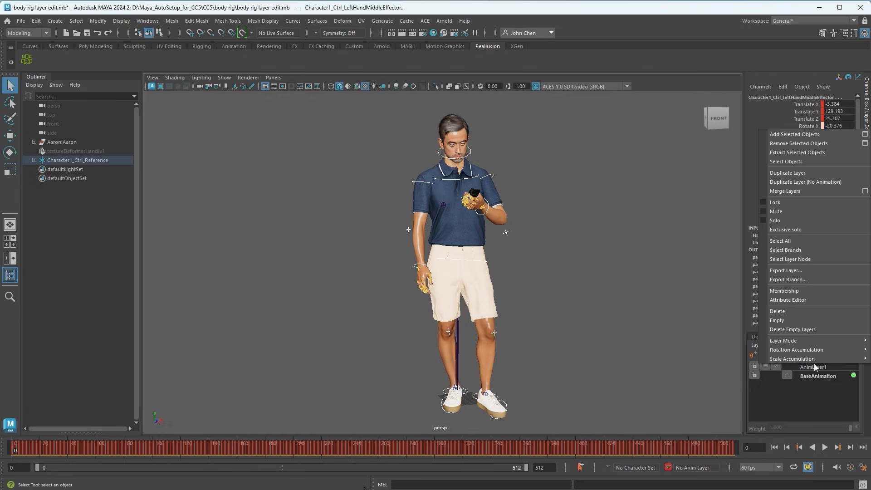
left_click(798, 138)
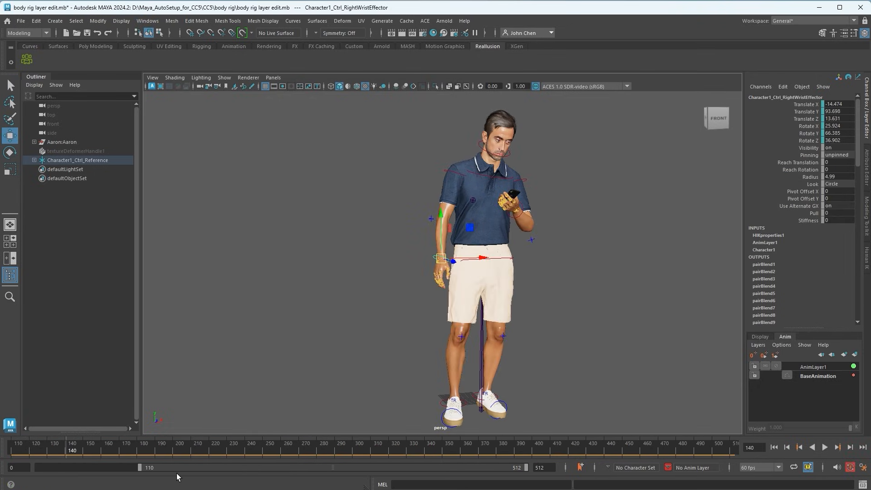
Step: Adjust the visible time range and play back the animation with the right wrist effector's new pose
left_click_drag(175, 471, 182, 457)
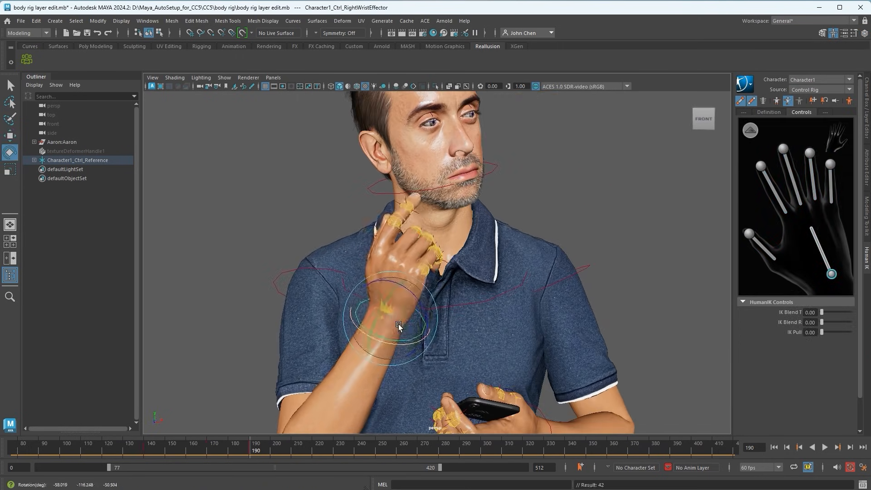
left_click(825, 447)
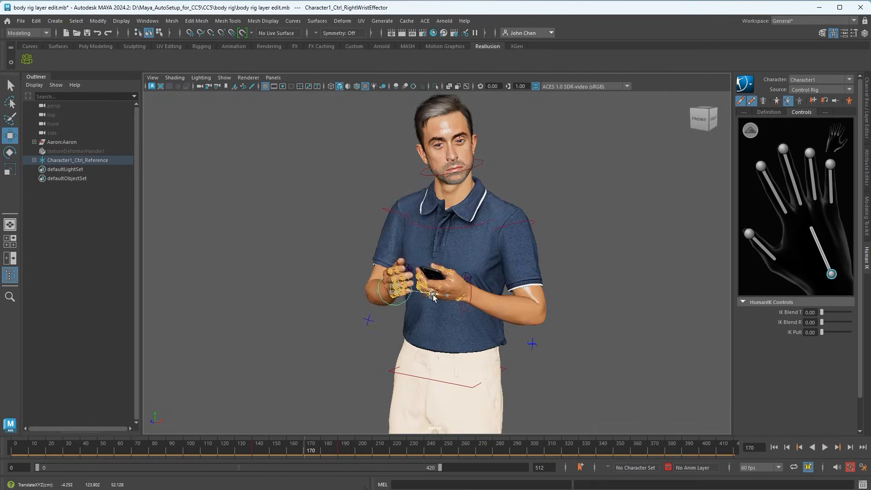